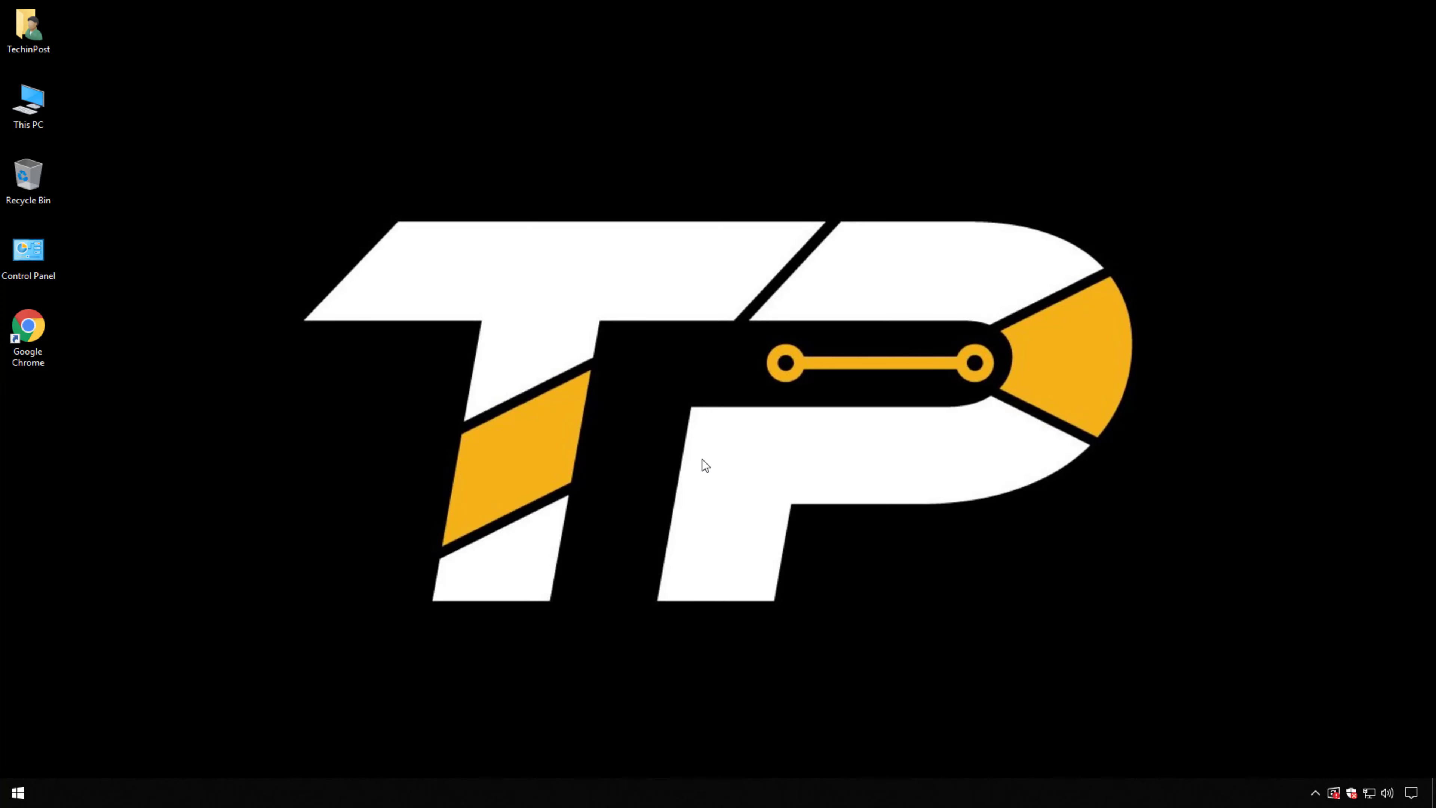
# Create a new Microsoft Publisher document on the desktop, open it, then close Publisher.
pyautogui.rightClick(705, 465)
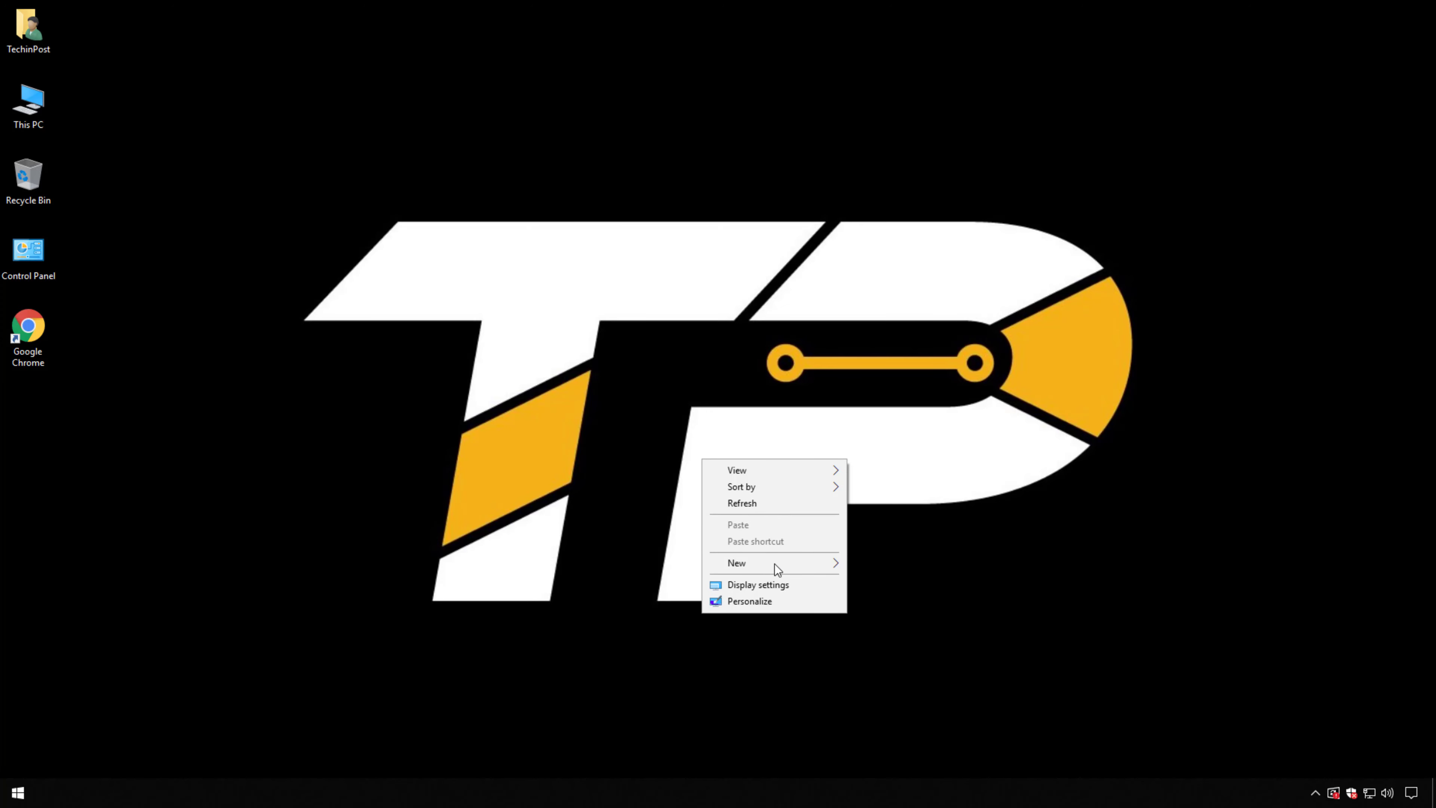
pyautogui.moveTo(772, 563)
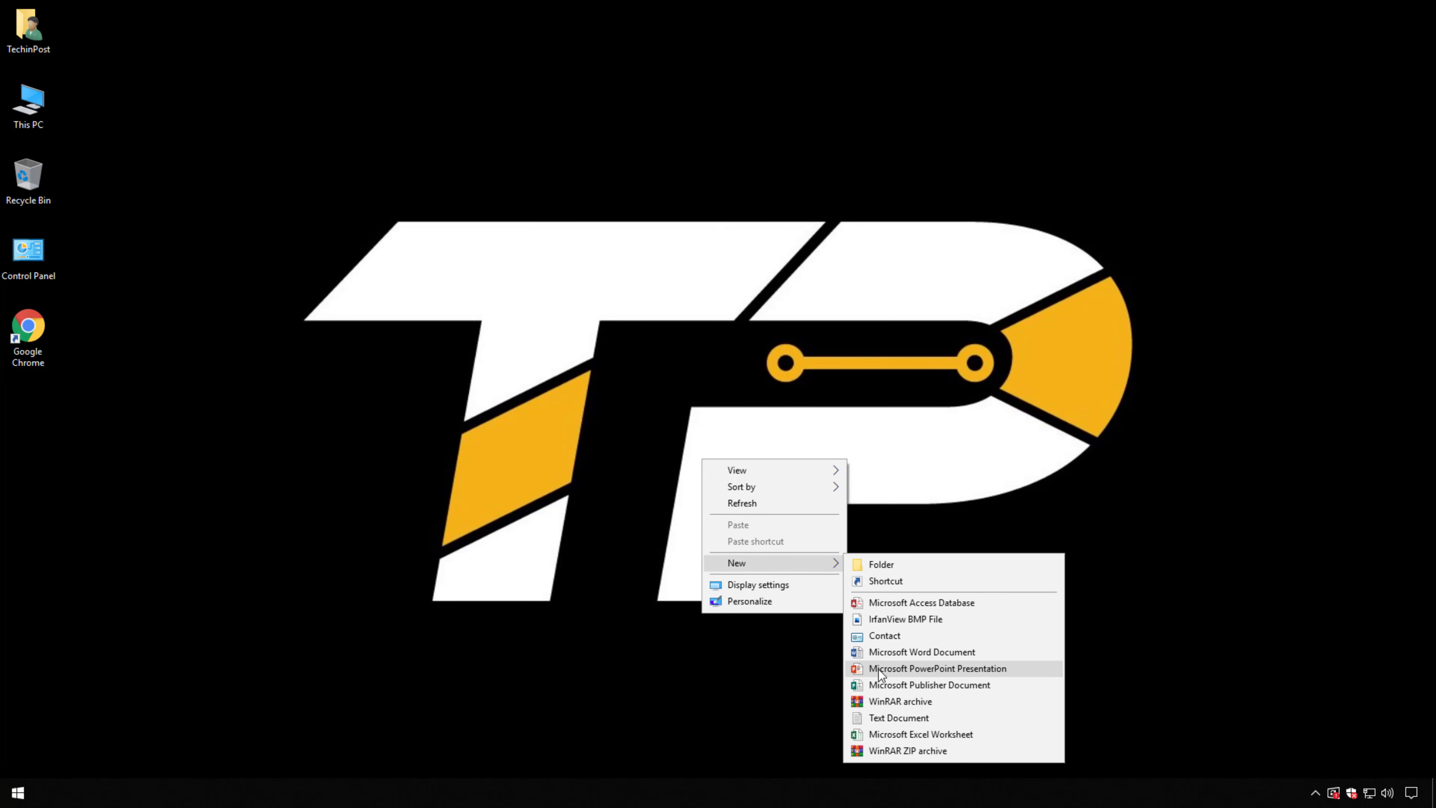
pyautogui.click(878, 686)
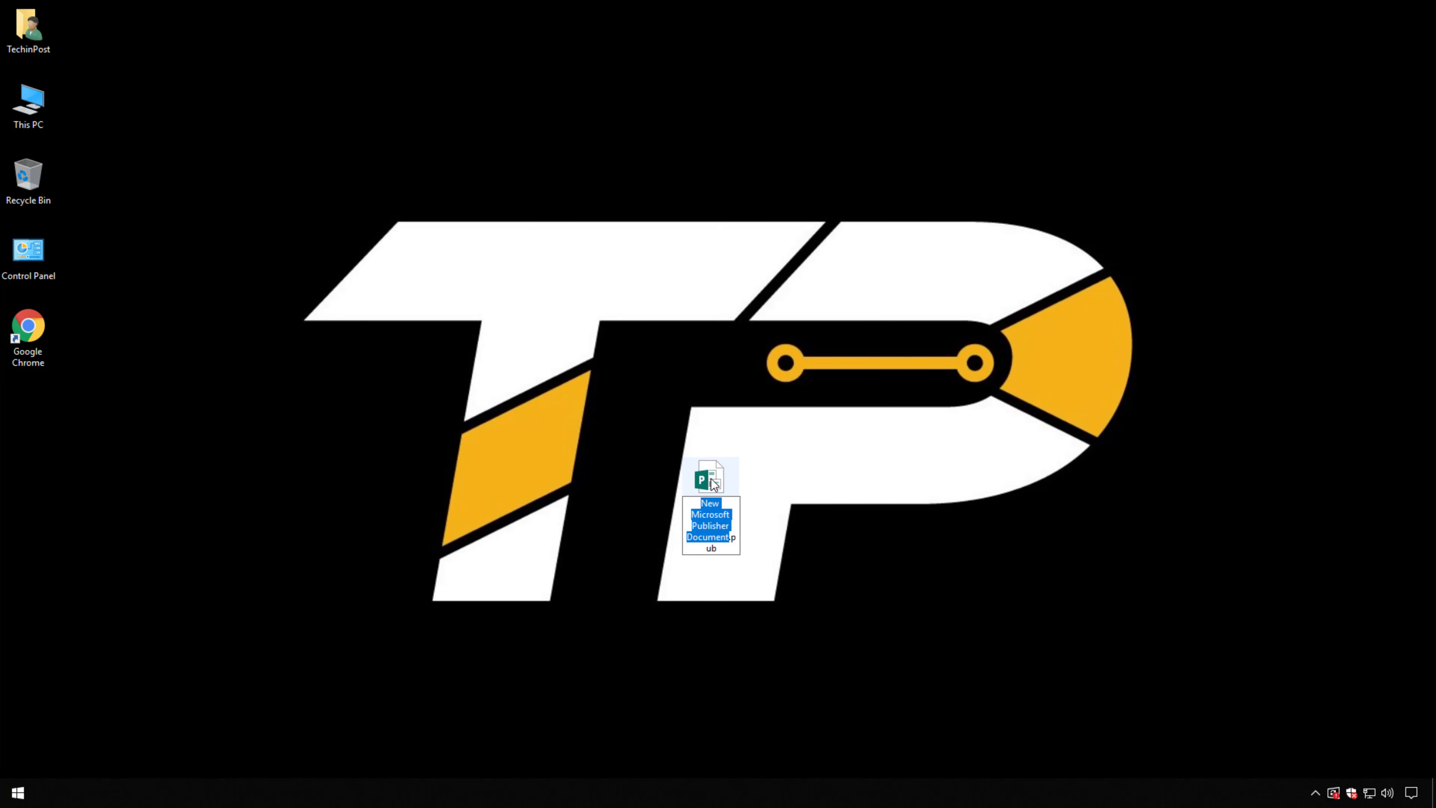
pyautogui.moveTo(713, 483); pyautogui.dragTo(31, 410)
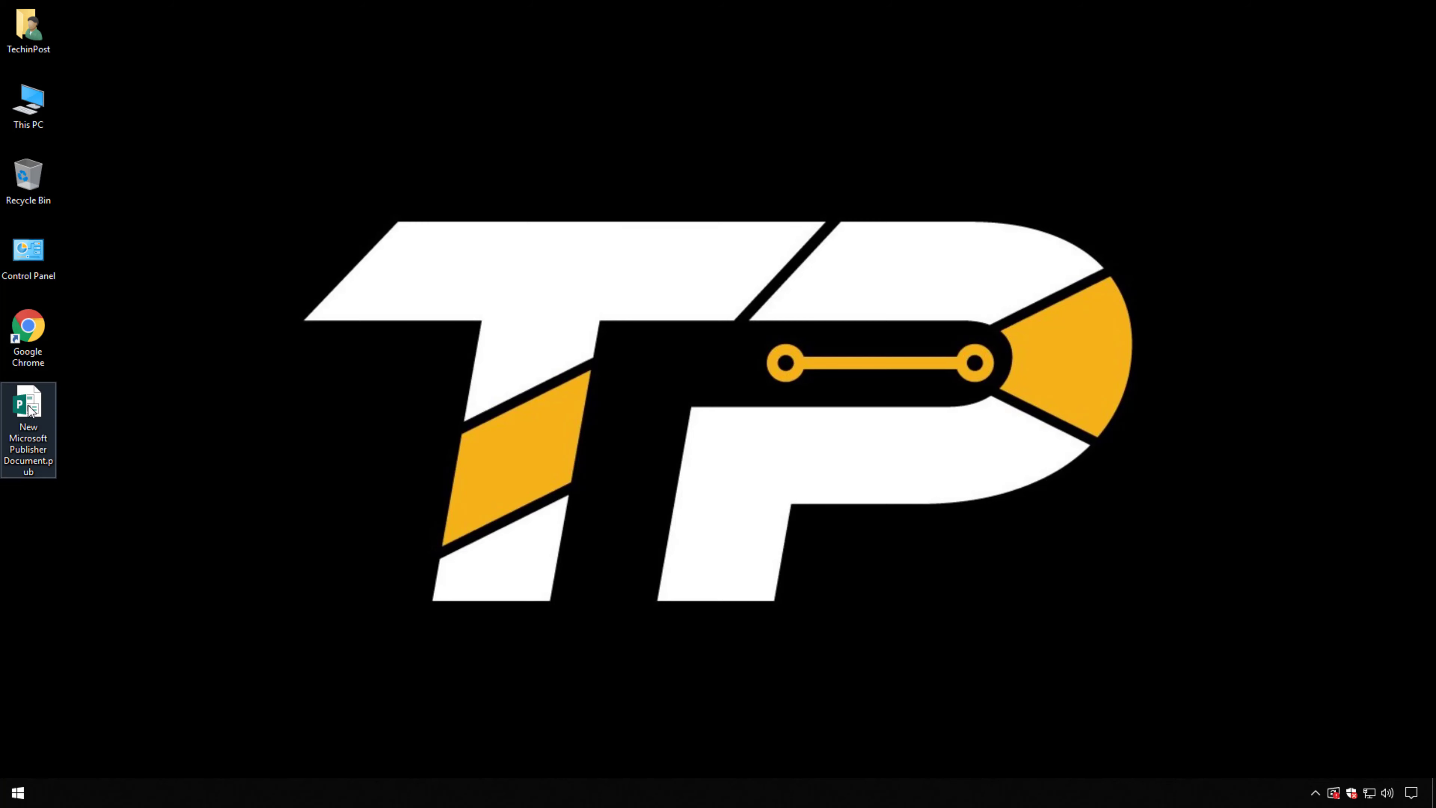
pyautogui.doubleClick(31, 410)
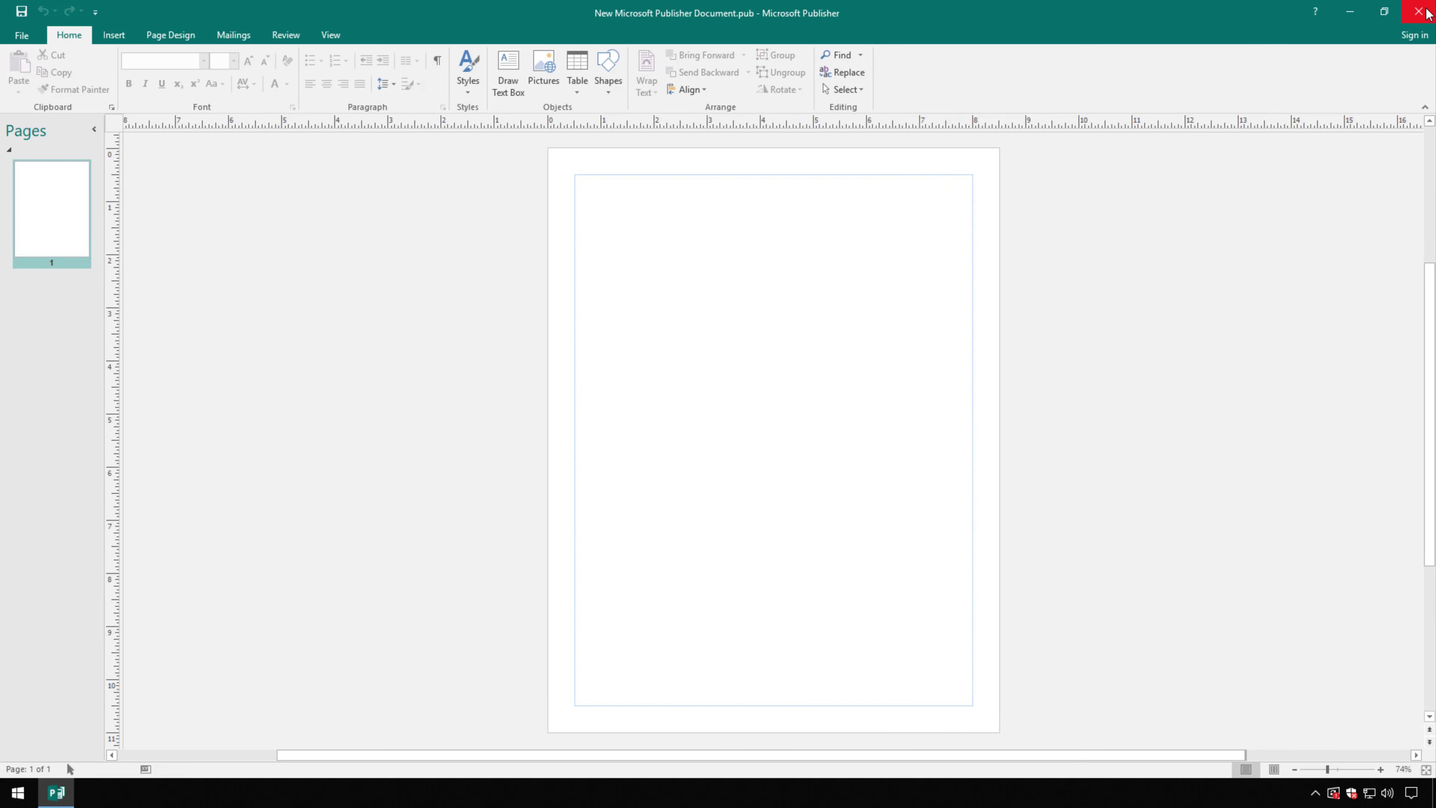
pyautogui.click(1425, 11)
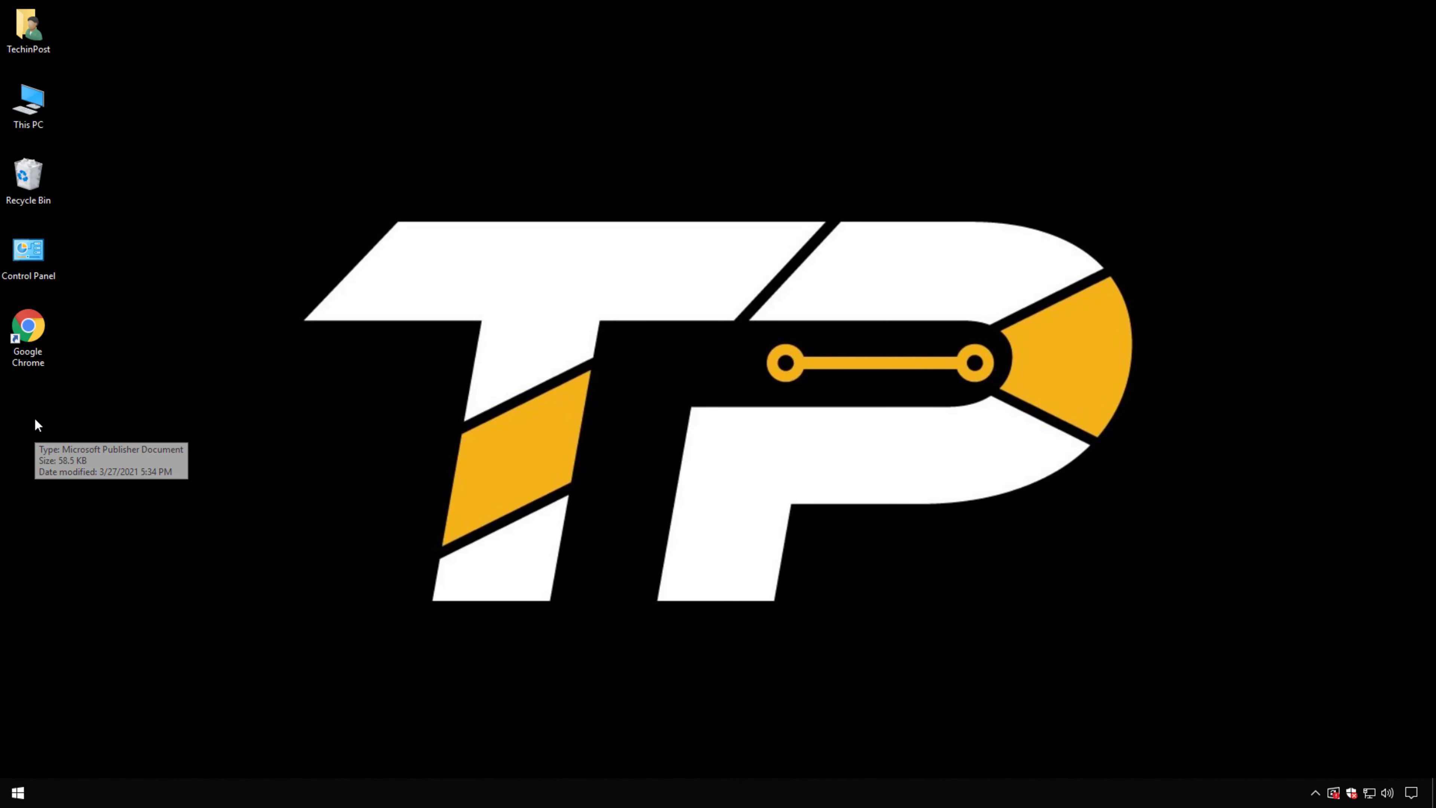
# Empty the Recycle Bin and confirm the permanent deletion.
pyautogui.rightClick(21, 183)
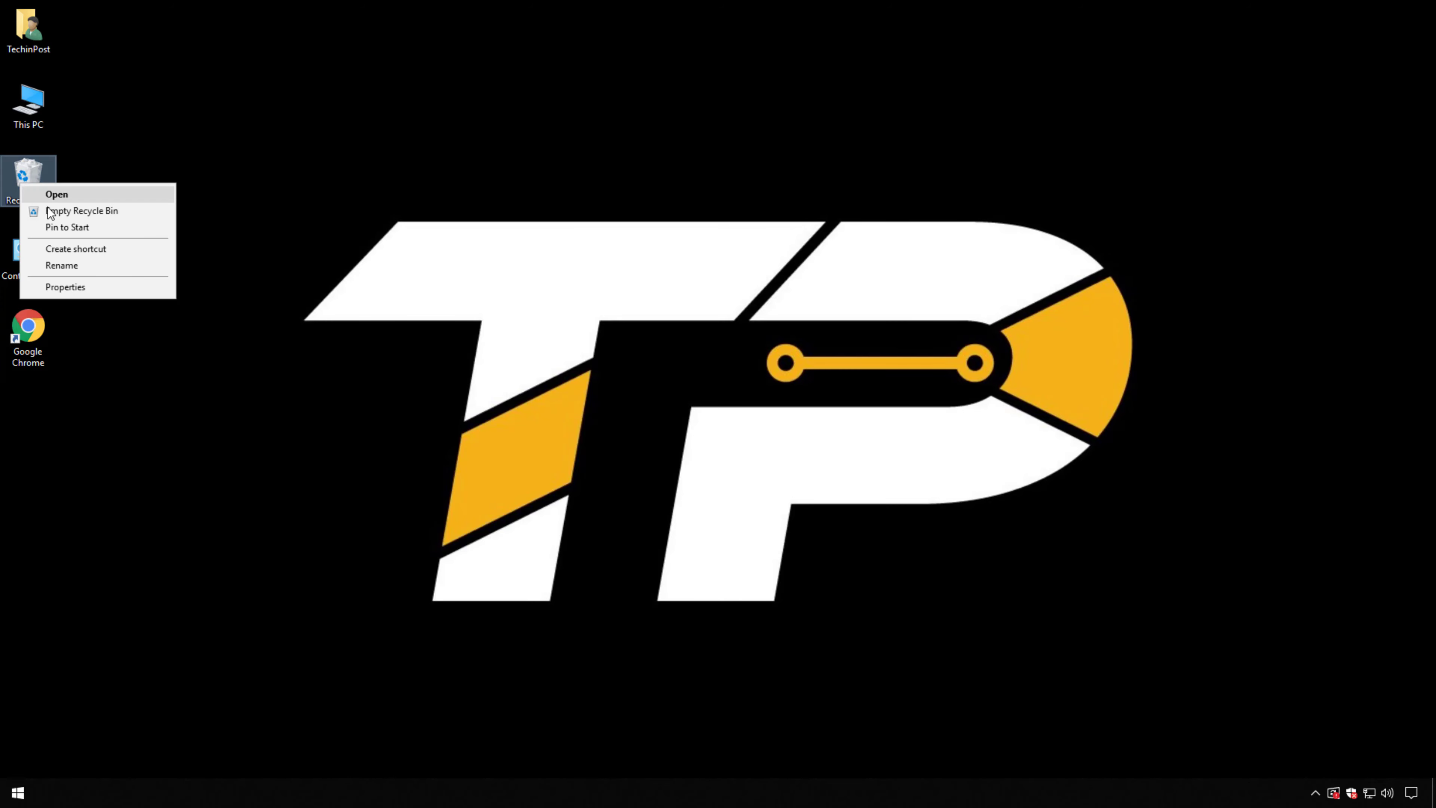
pyautogui.click(82, 211)
pyautogui.click(770, 461)
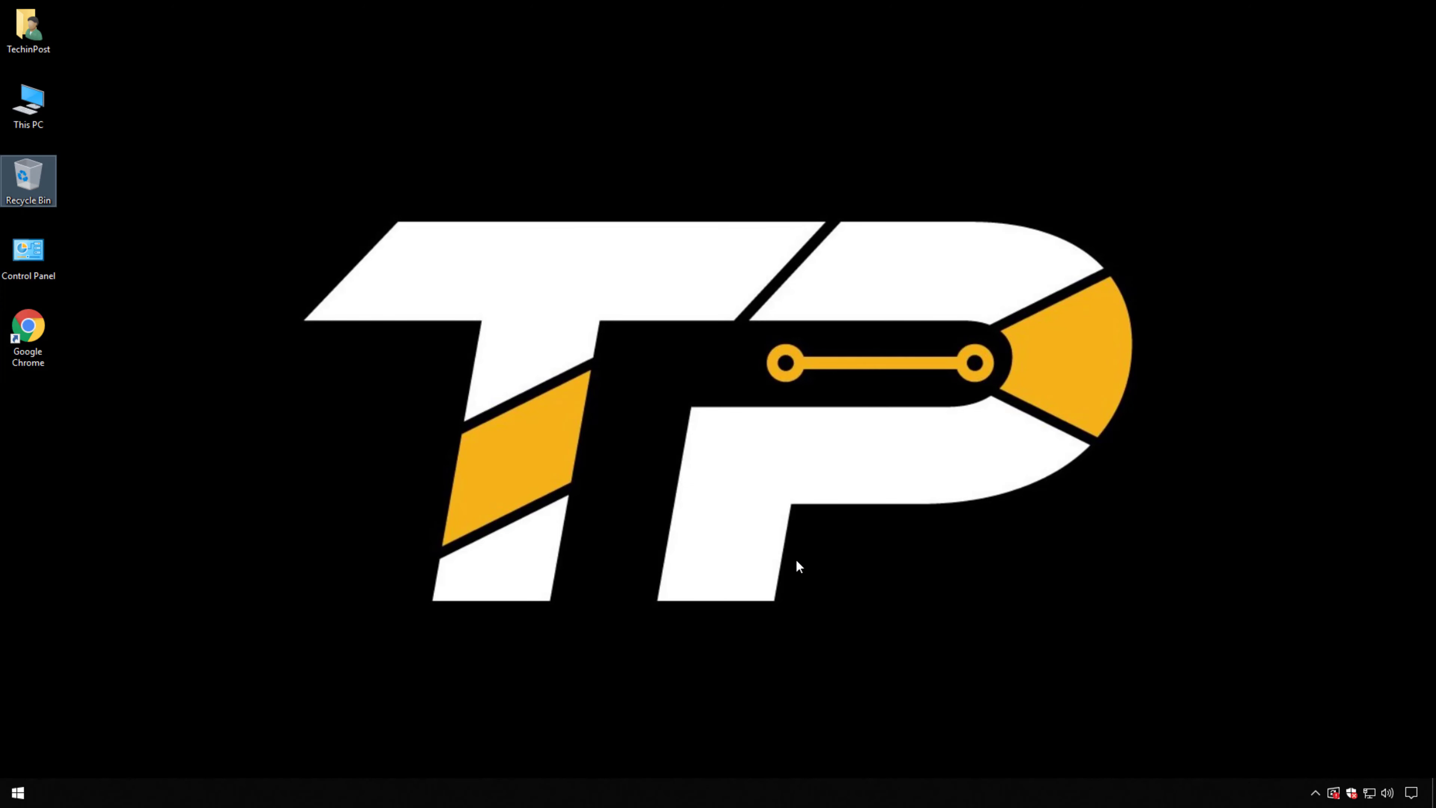
# Create 'New Microsoft Excel Worksheet.xlsx' on the desktop with its default name and open it in Excel.
pyautogui.rightClick(771, 566)
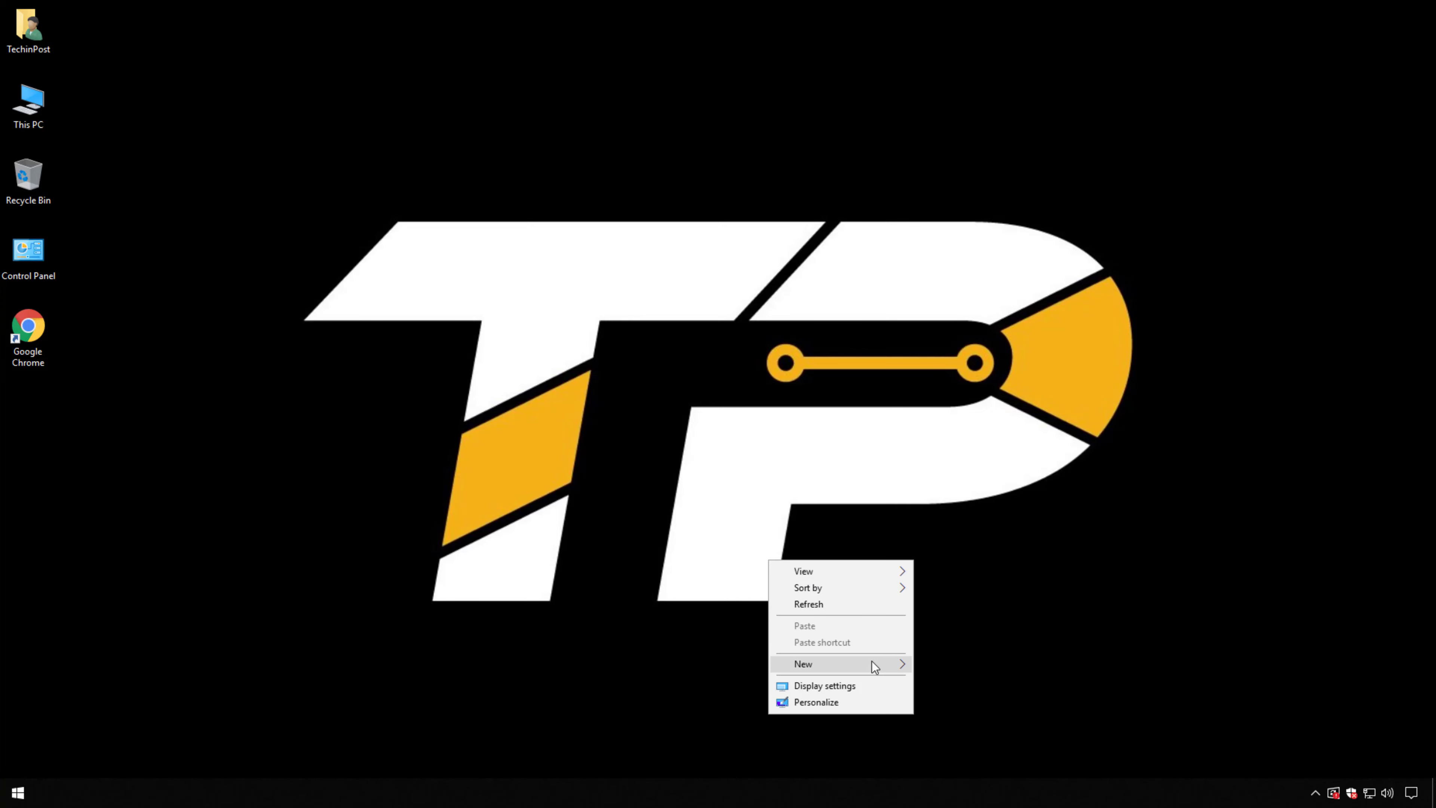
pyautogui.moveTo(839, 663)
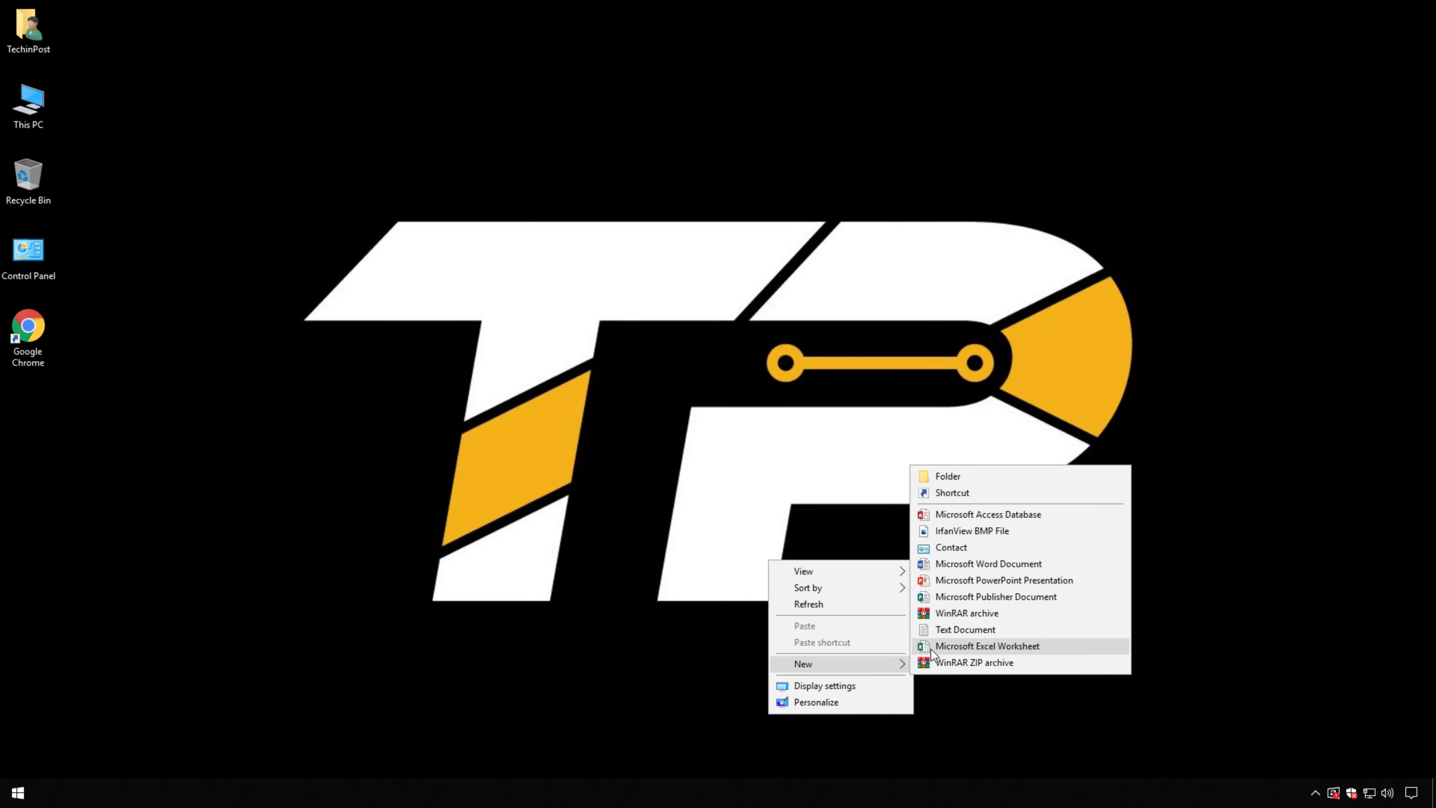
pyautogui.click(931, 651)
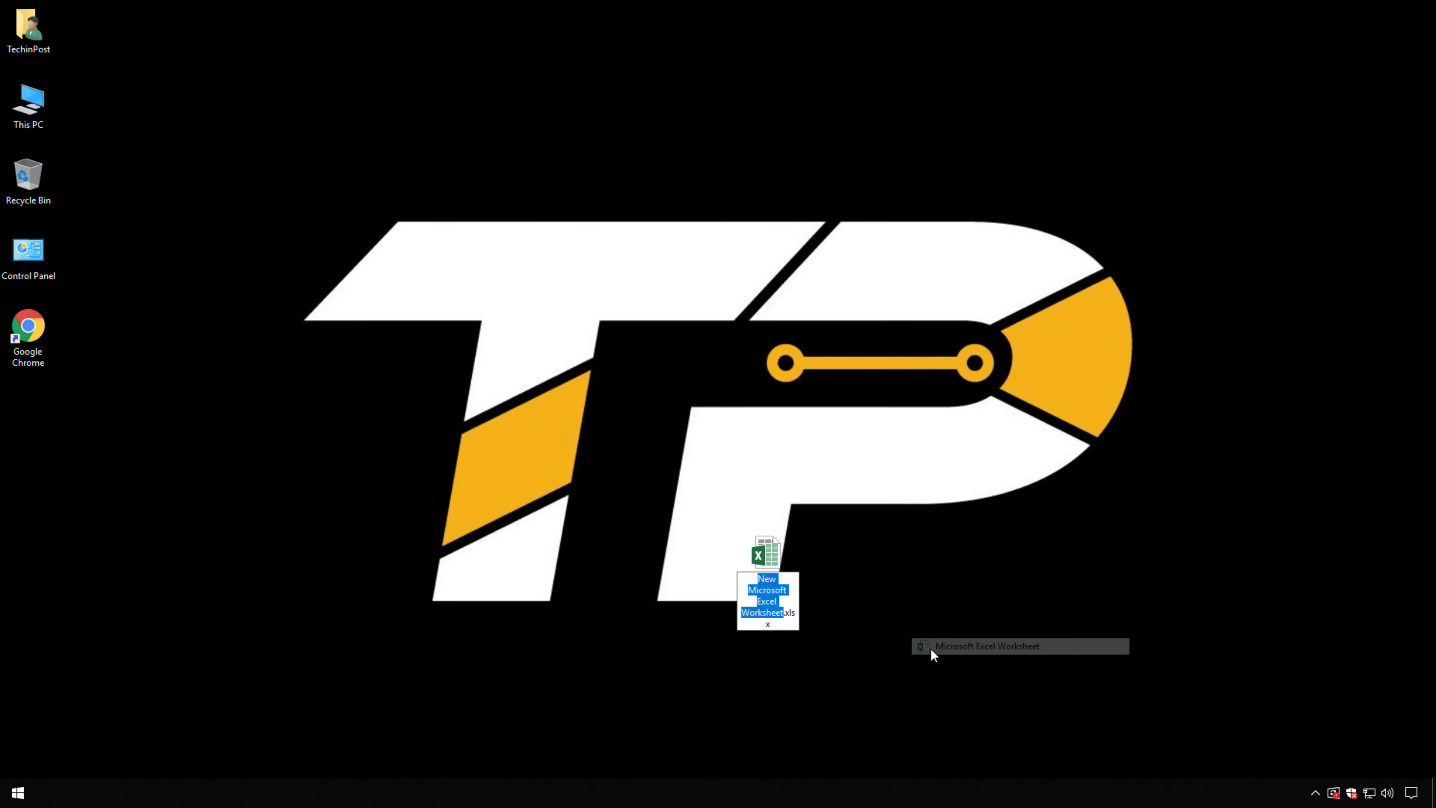
pyautogui.press('Return')
pyautogui.doubleClick(764, 560)
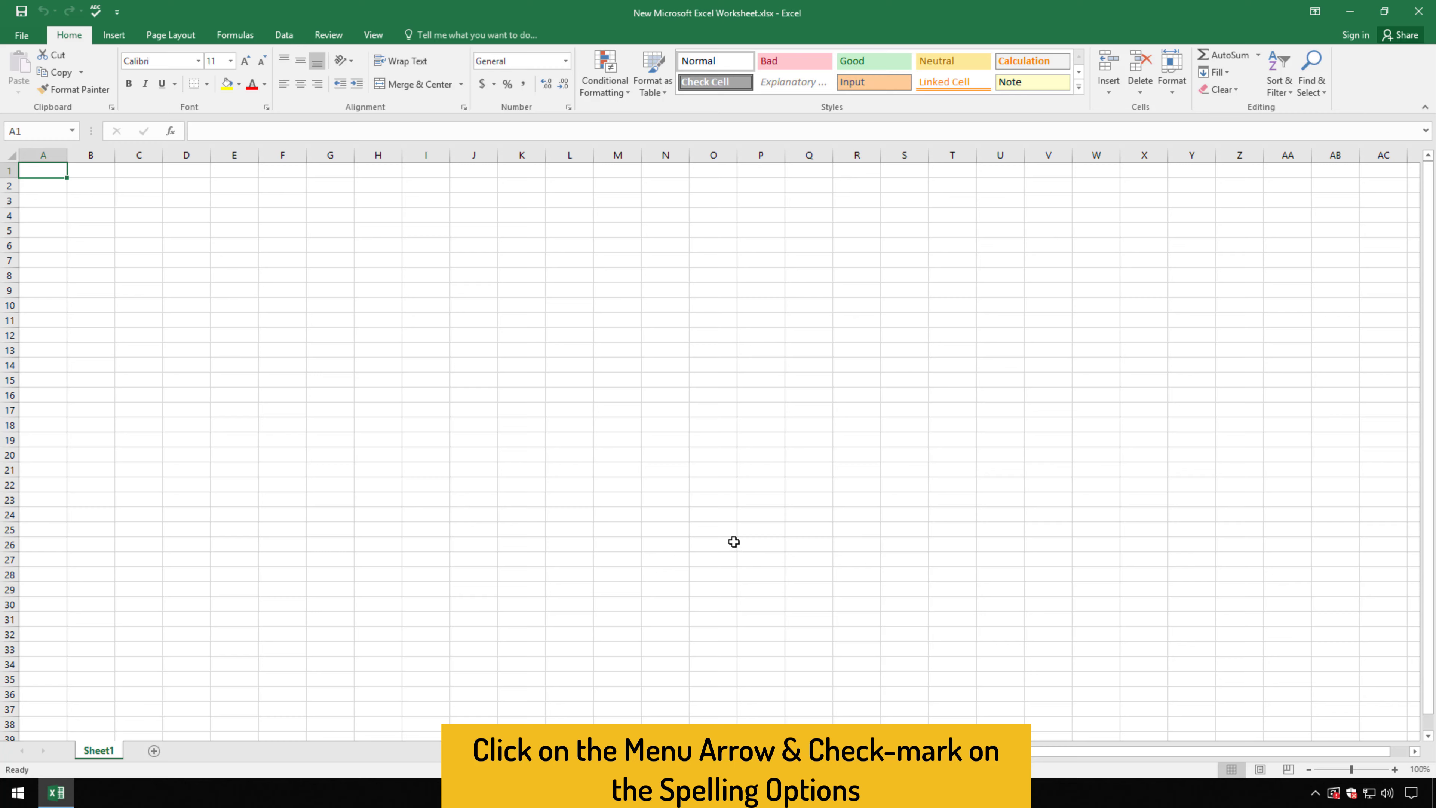
# Remove the Spelling command from the Quick Access Toolbar.
pyautogui.click(118, 20)
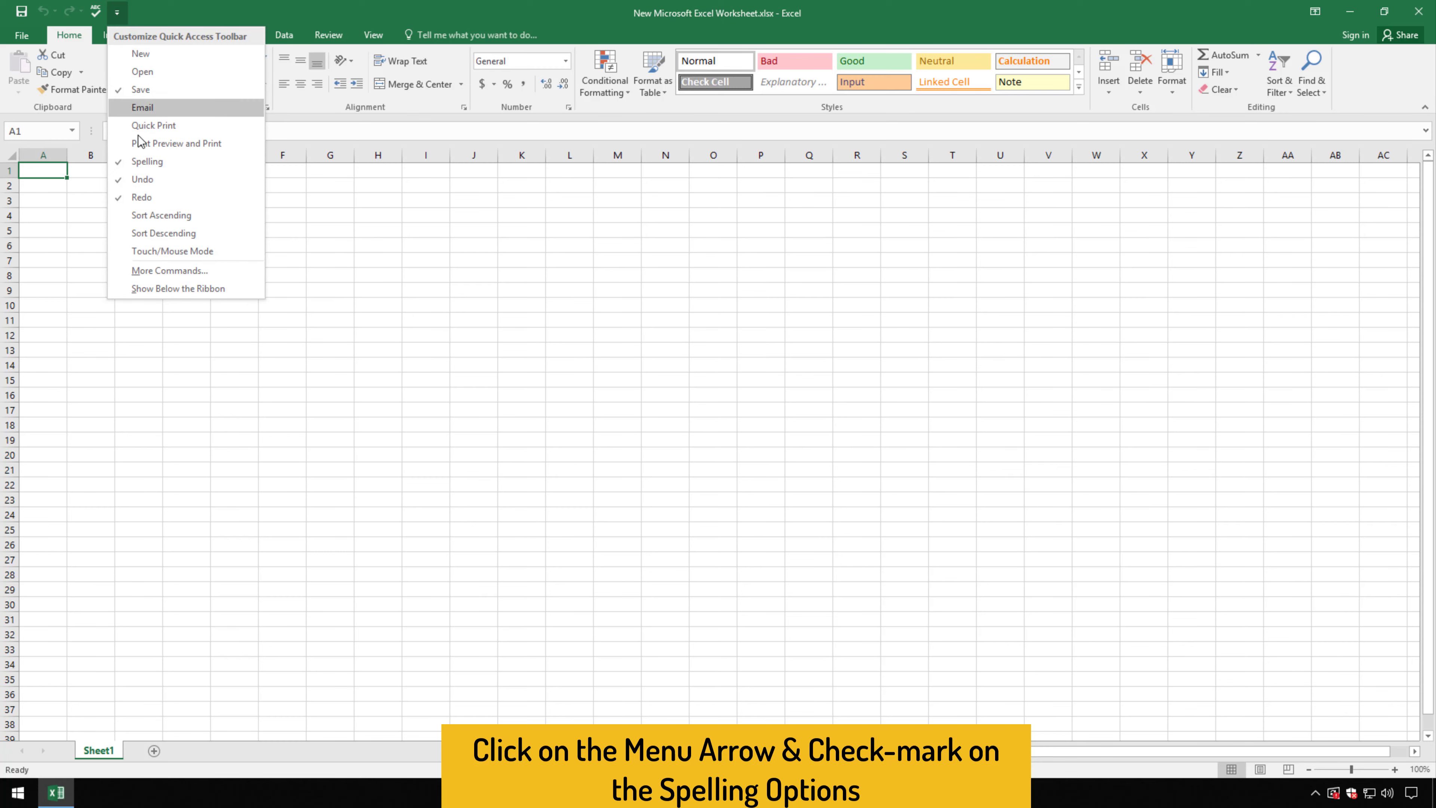
pyautogui.click(128, 164)
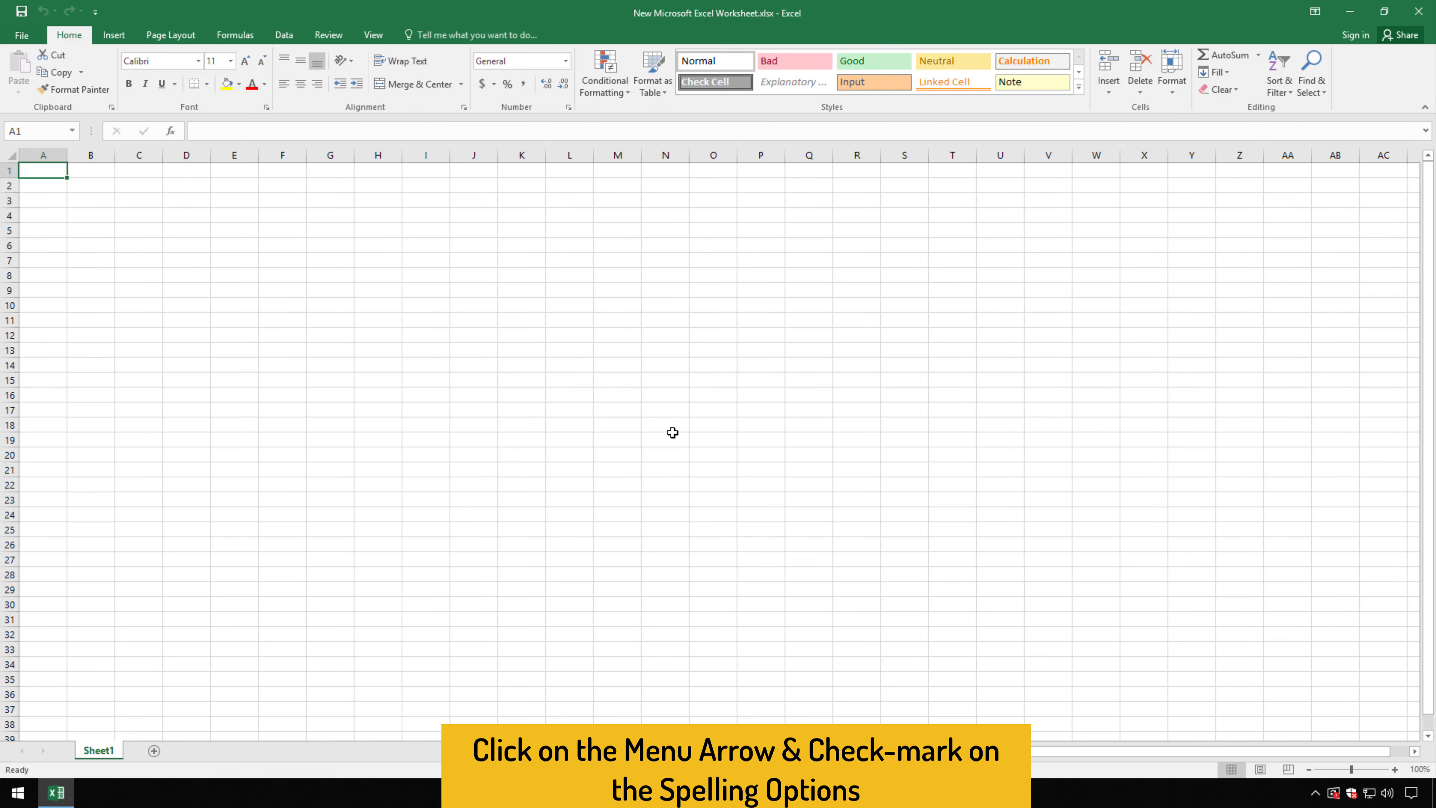
pyautogui.click(187, 230)
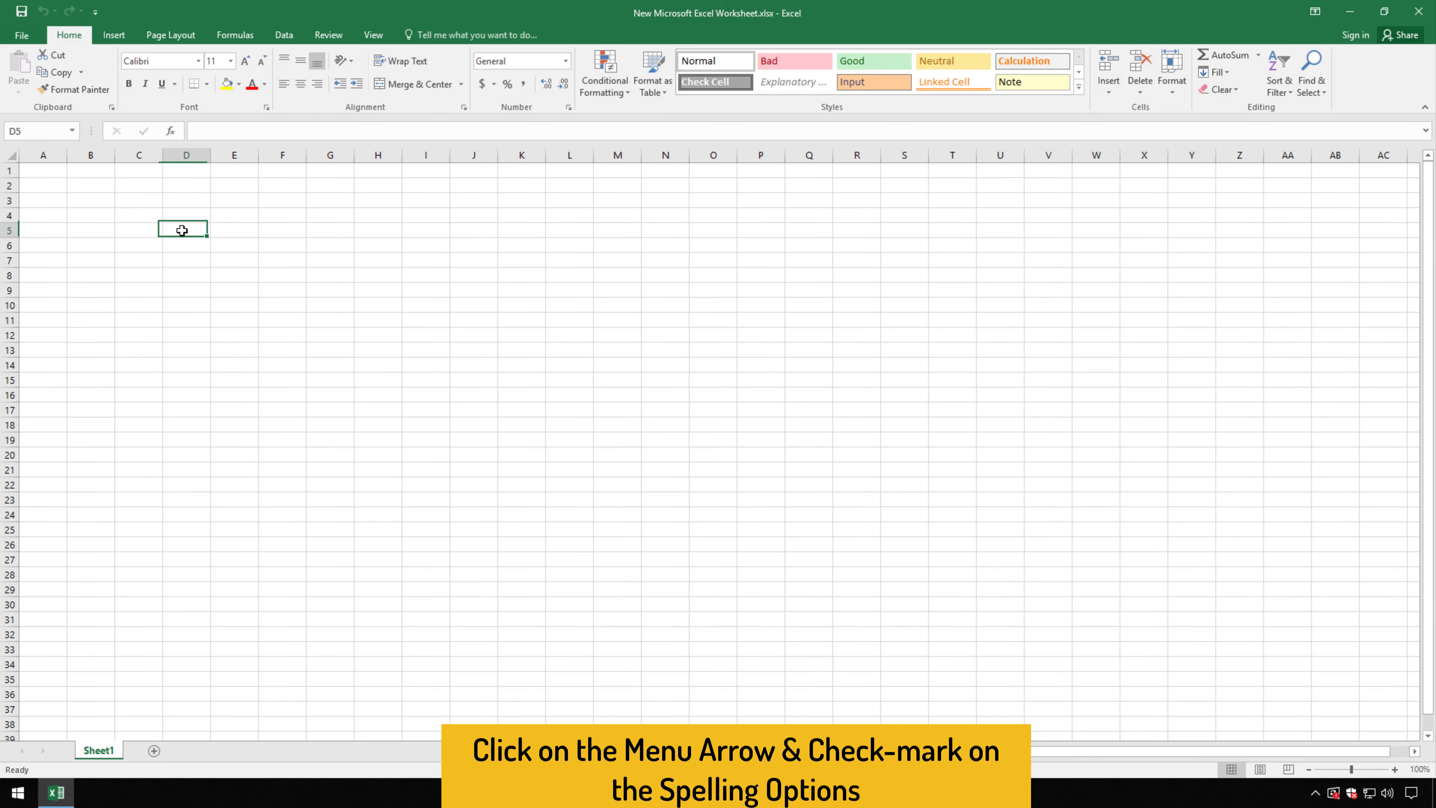
# Enter 'hello frindes' in cell E9 and widen column E to fit it.
pyautogui.click(246, 288)
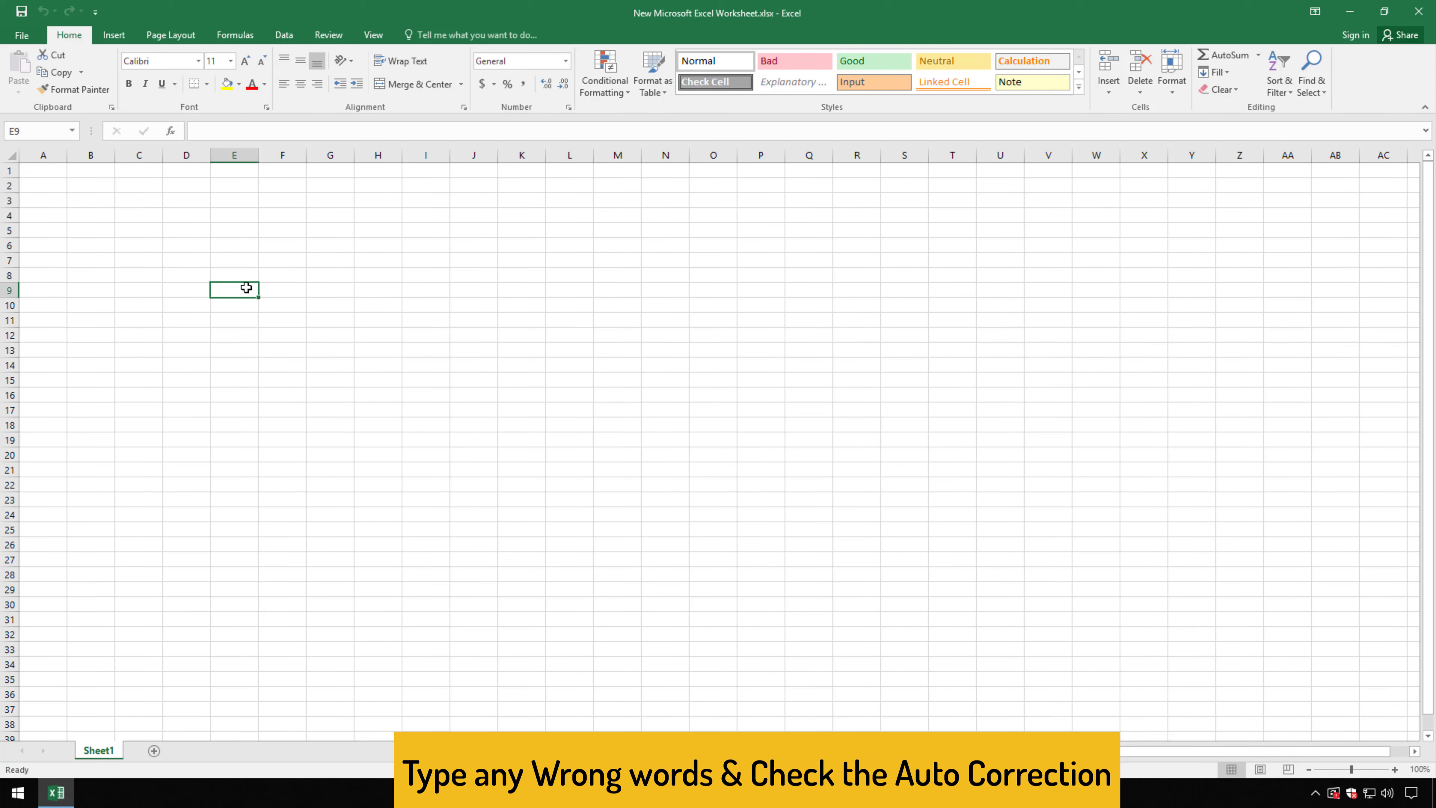
pyautogui.write('hello ')
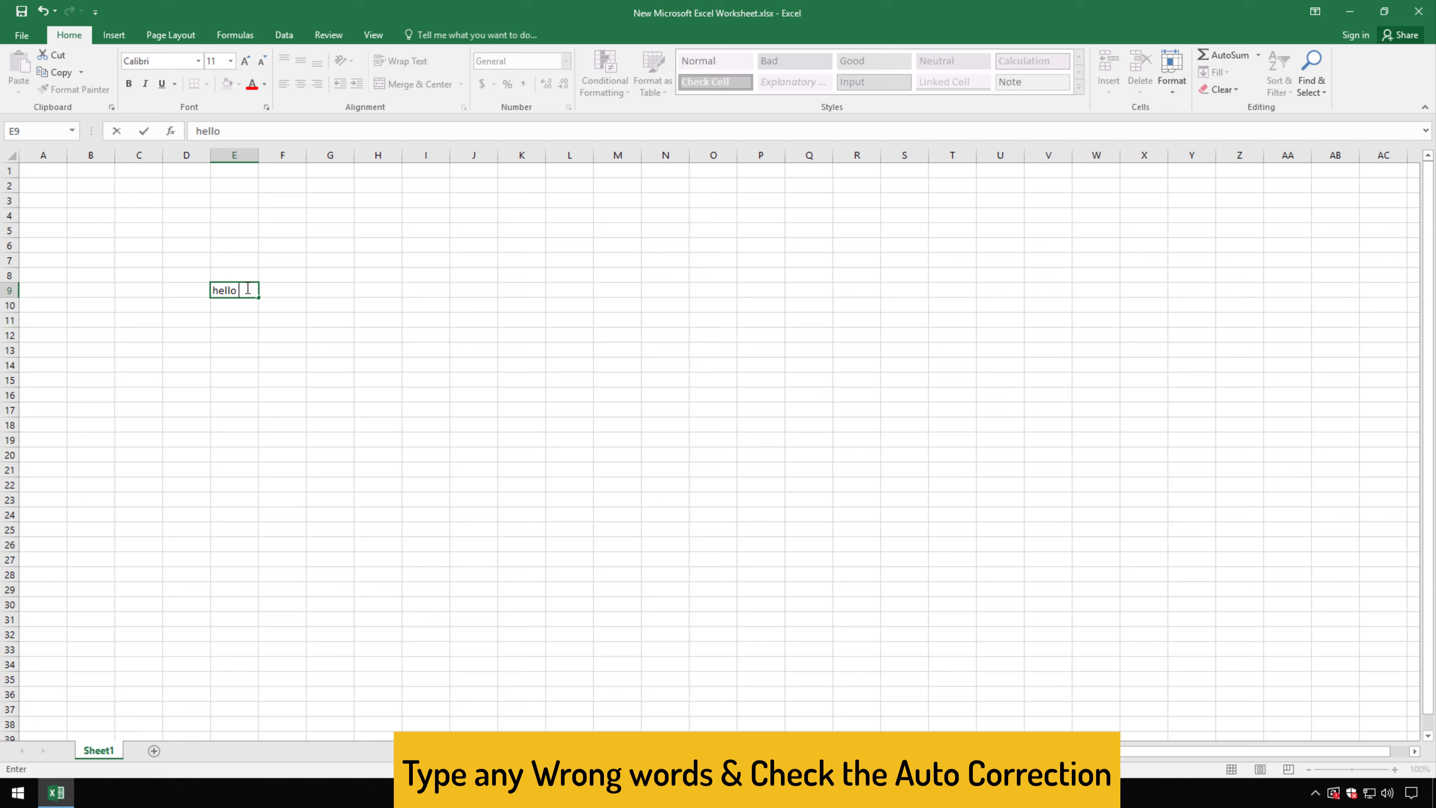
pyautogui.write('frindes')
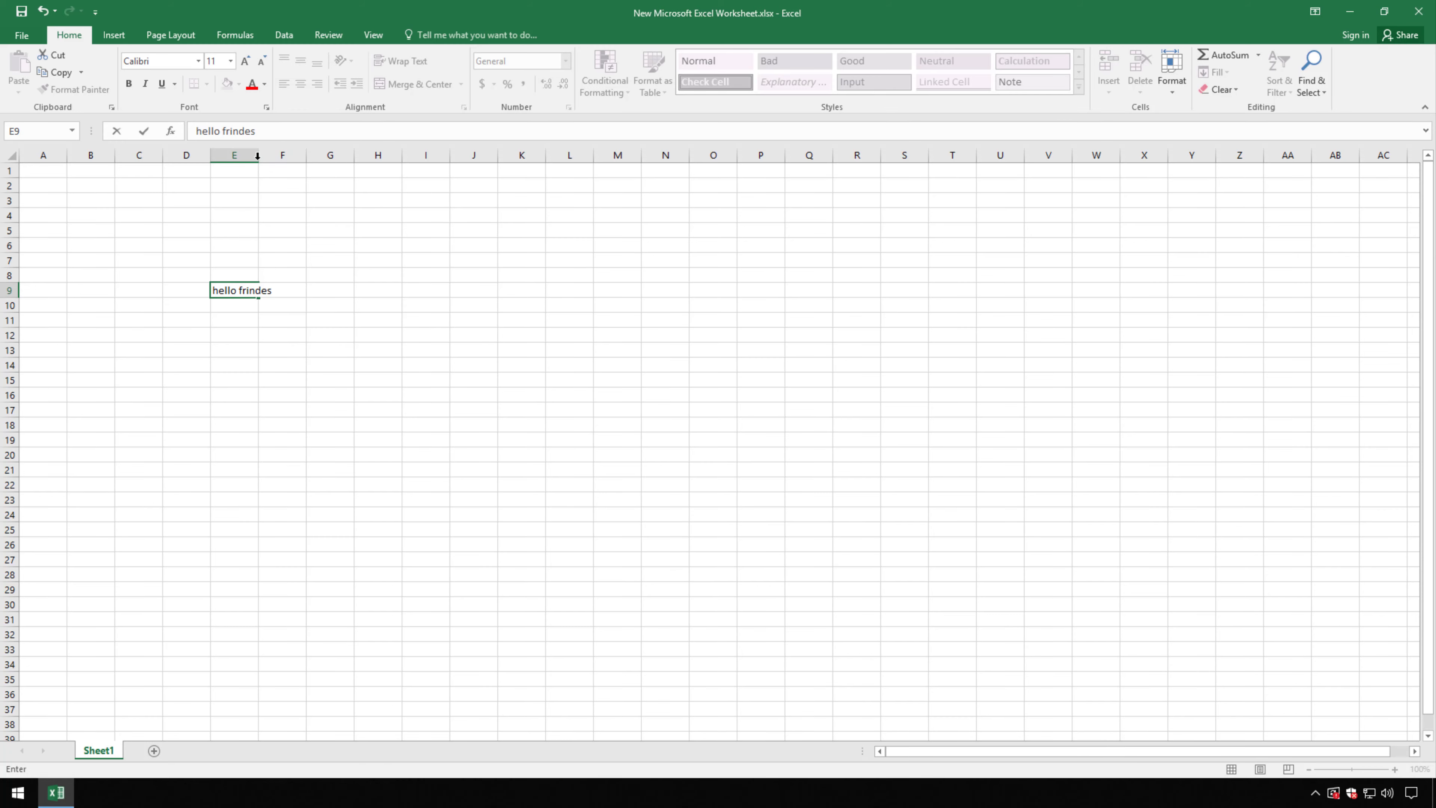
pyautogui.moveTo(255, 156); pyautogui.dragTo(262, 158)
pyautogui.click(367, 220)
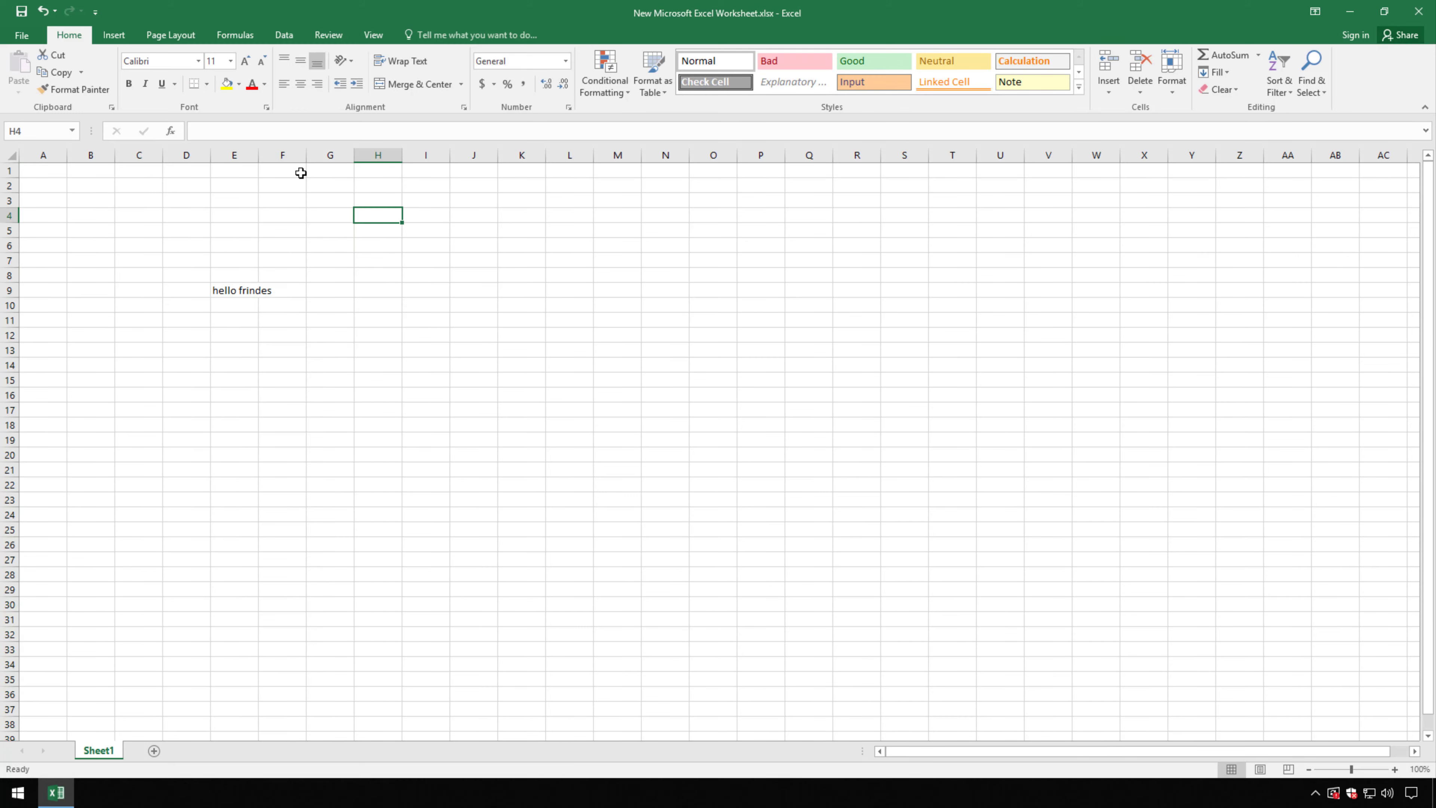
pyautogui.click(232, 259)
pyautogui.moveTo(259, 155); pyautogui.dragTo(410, 155)
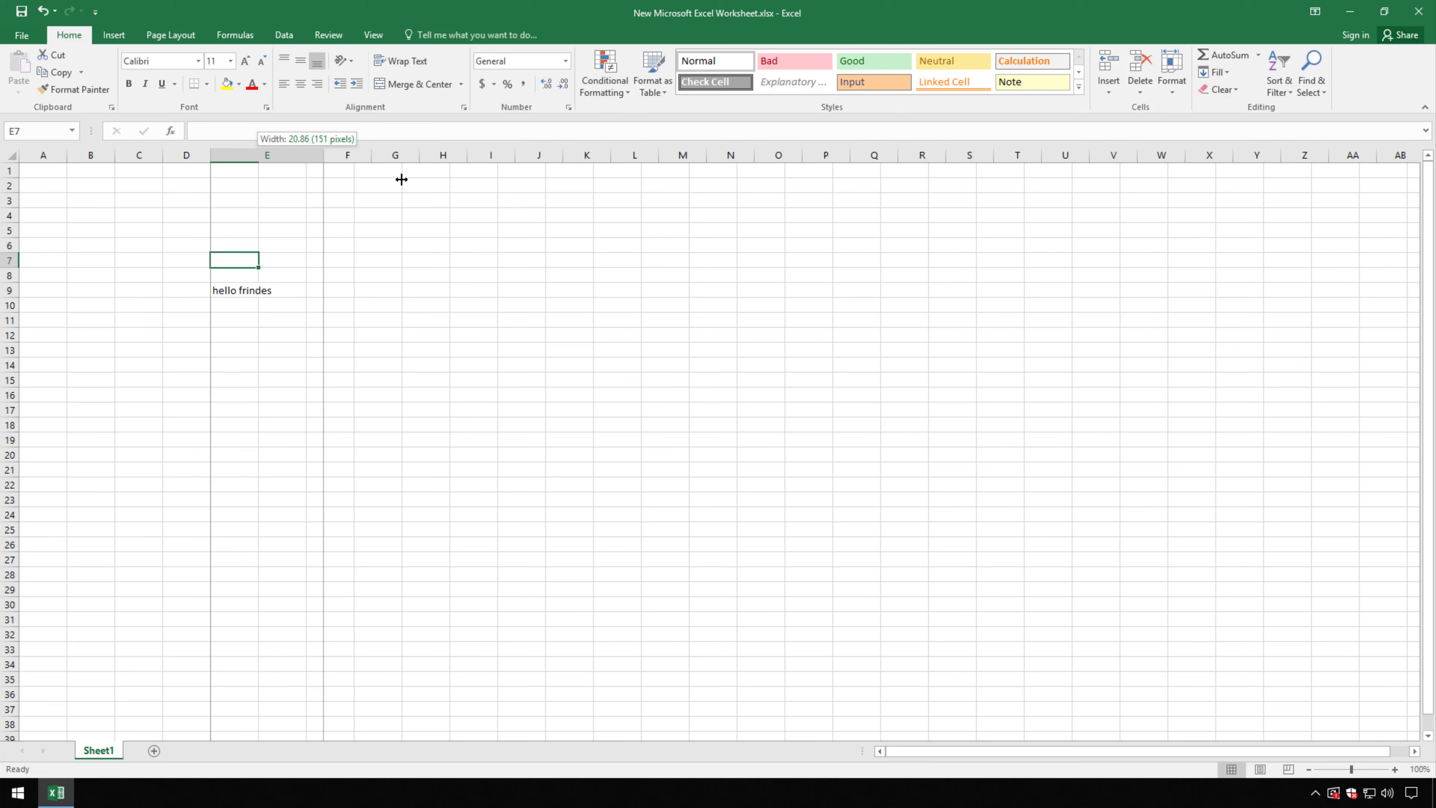
pyautogui.click(327, 303)
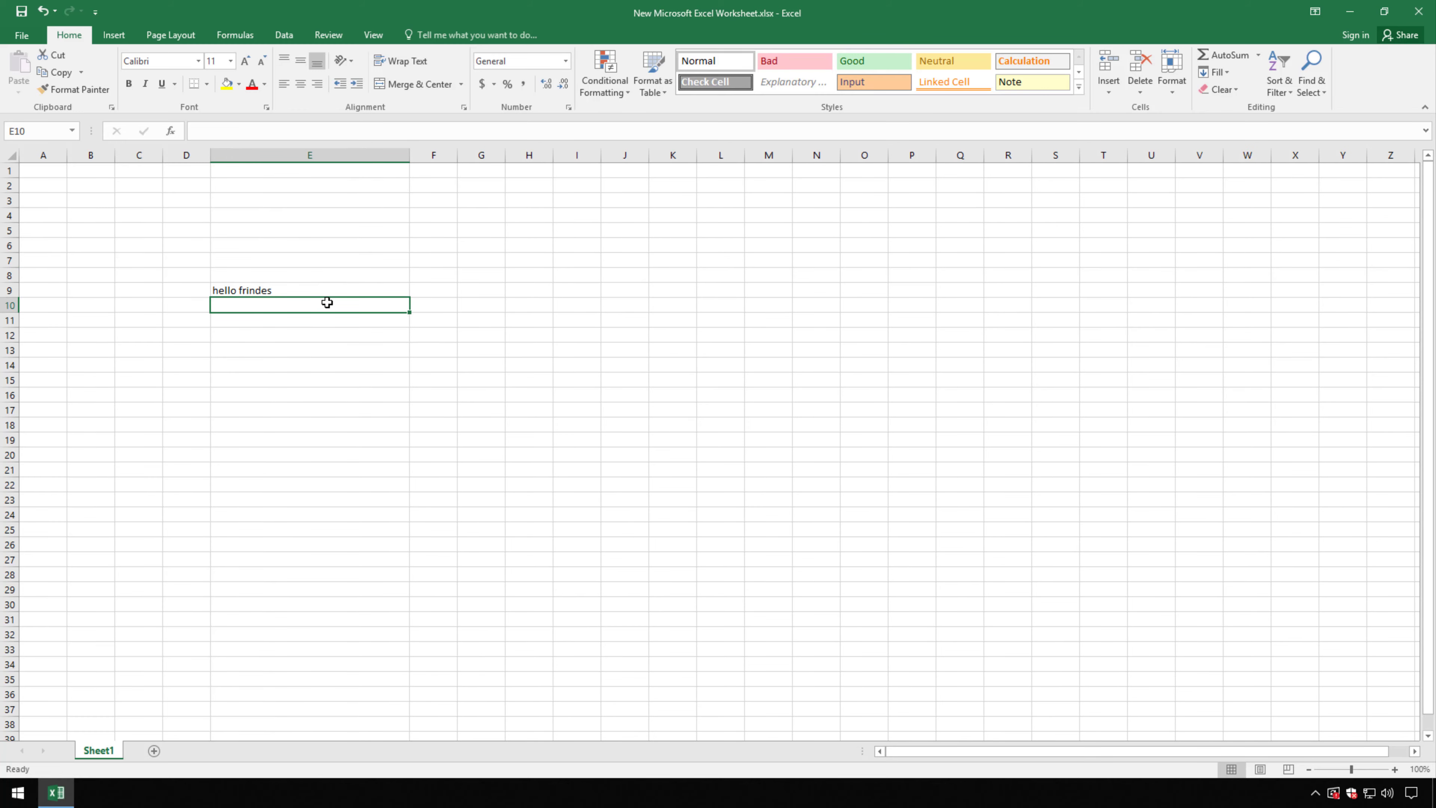
pyautogui.click(299, 291)
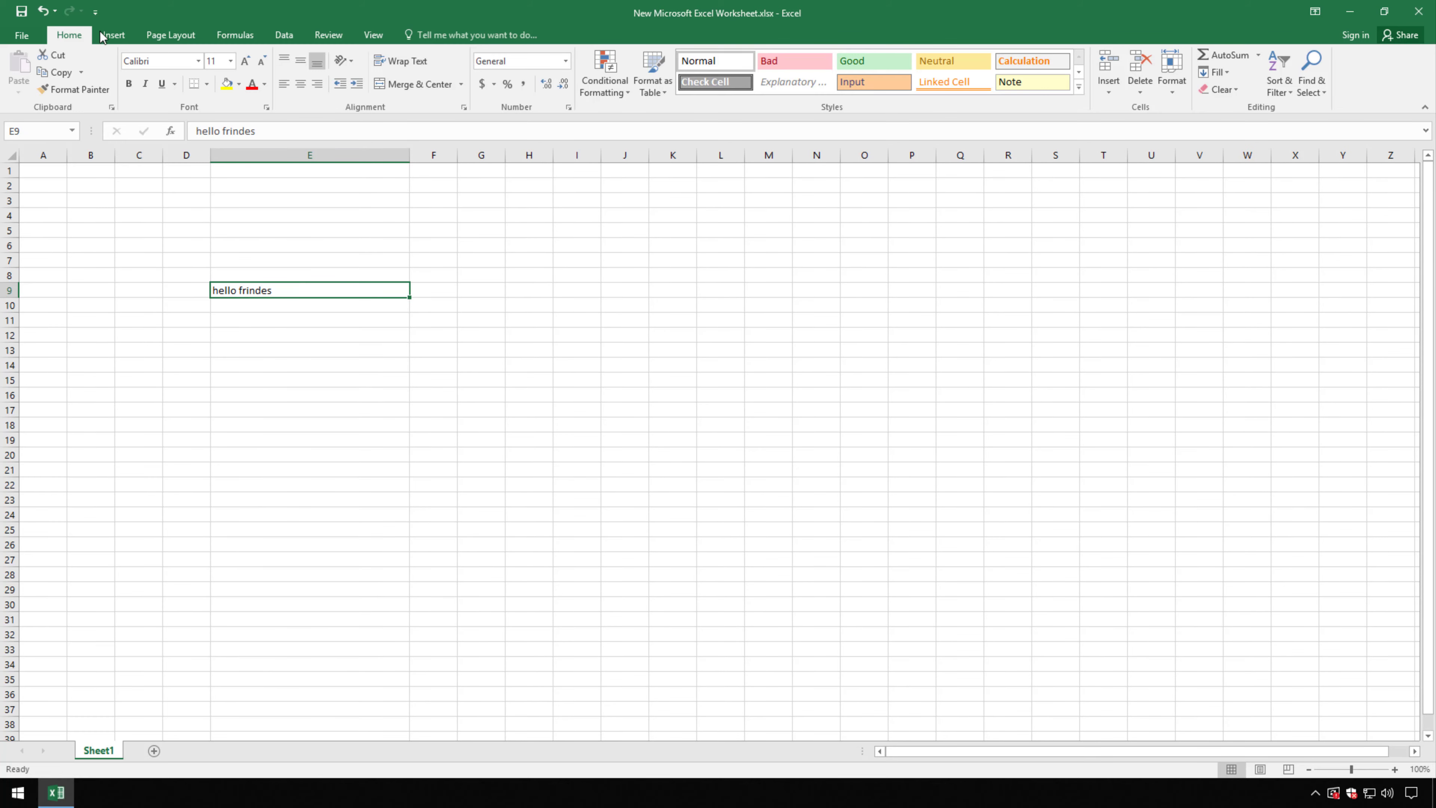
# Re-add Spelling to the Quick Access Toolbar and use it to change 'frindes' to 'friends' in E9.
pyautogui.click(95, 11)
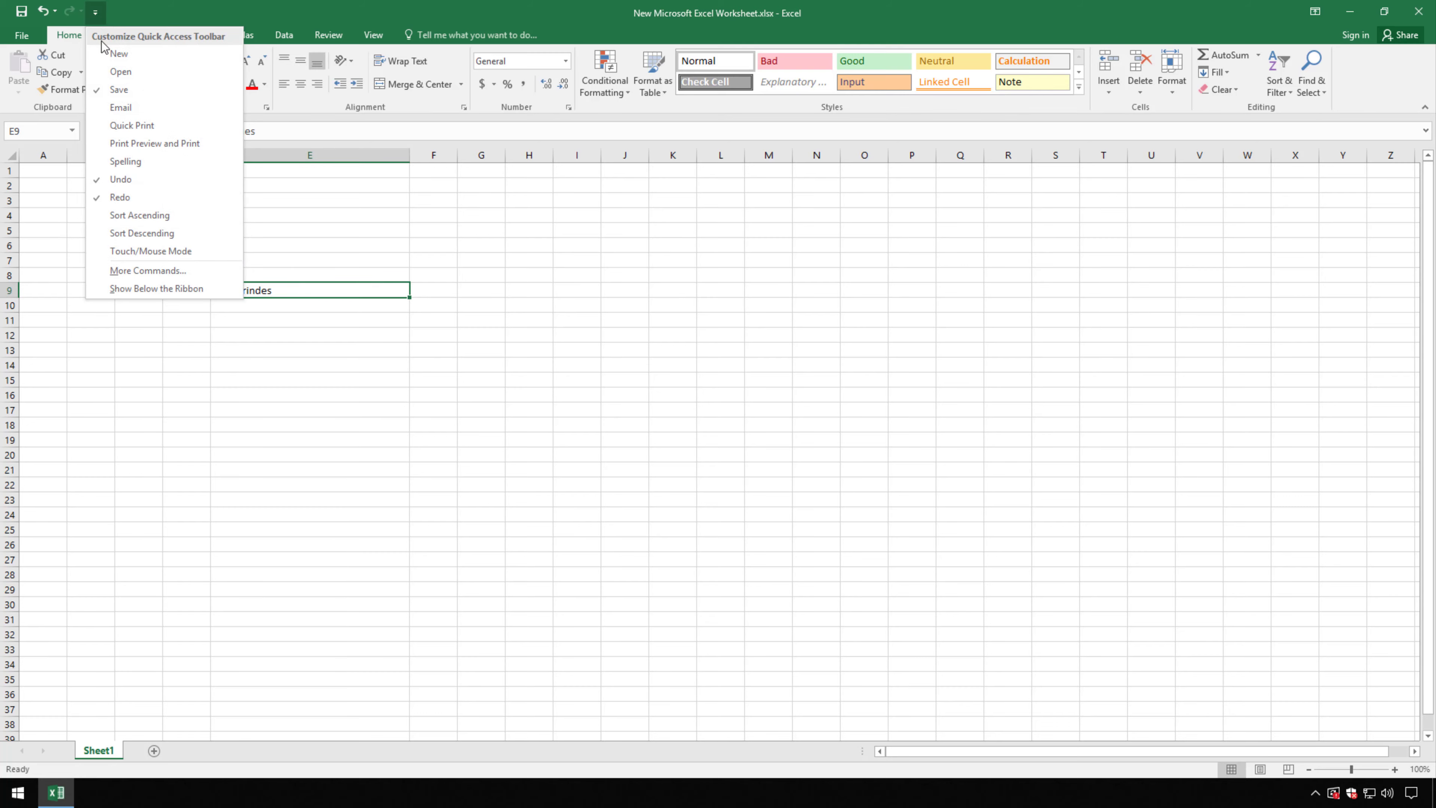
pyautogui.click(125, 162)
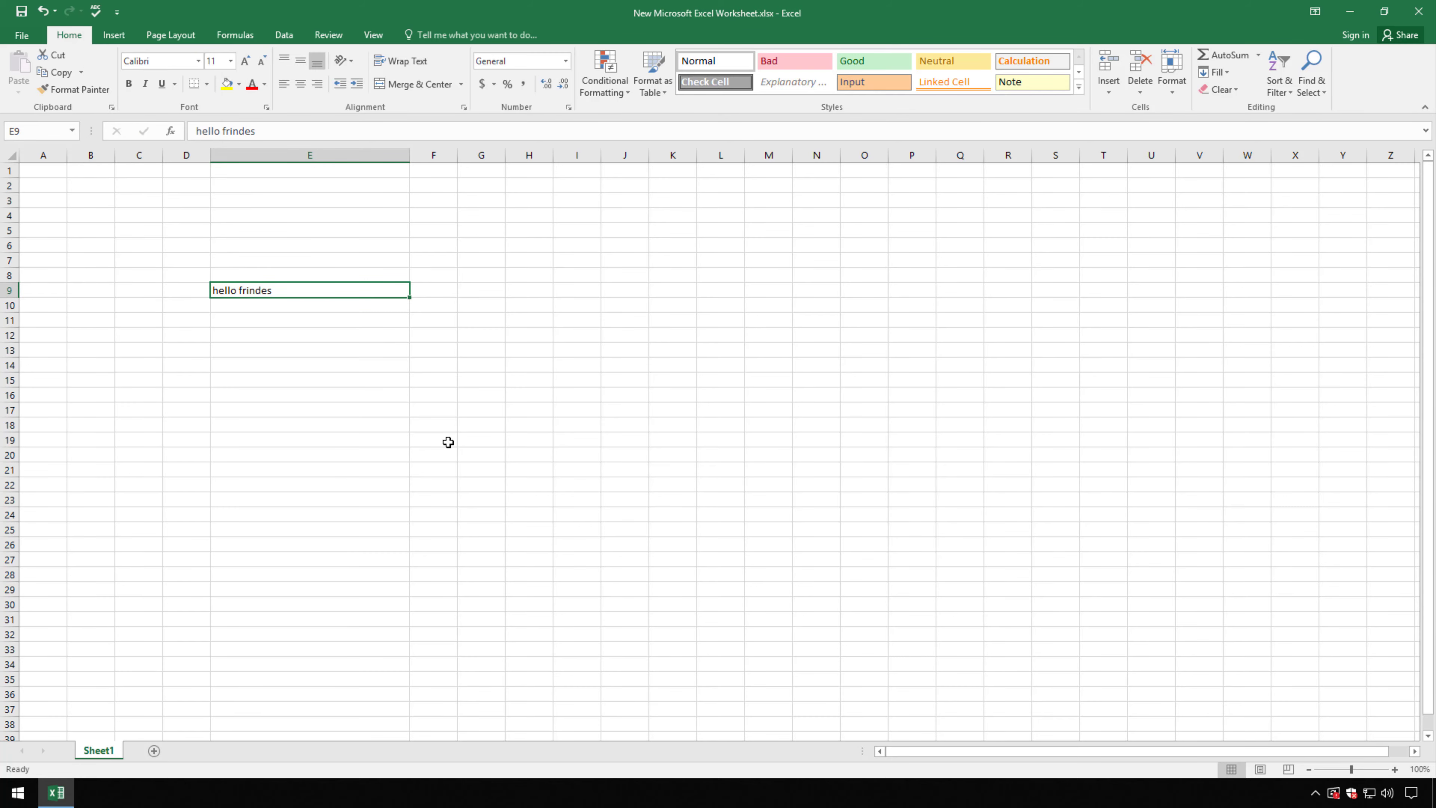
pyautogui.click(96, 11)
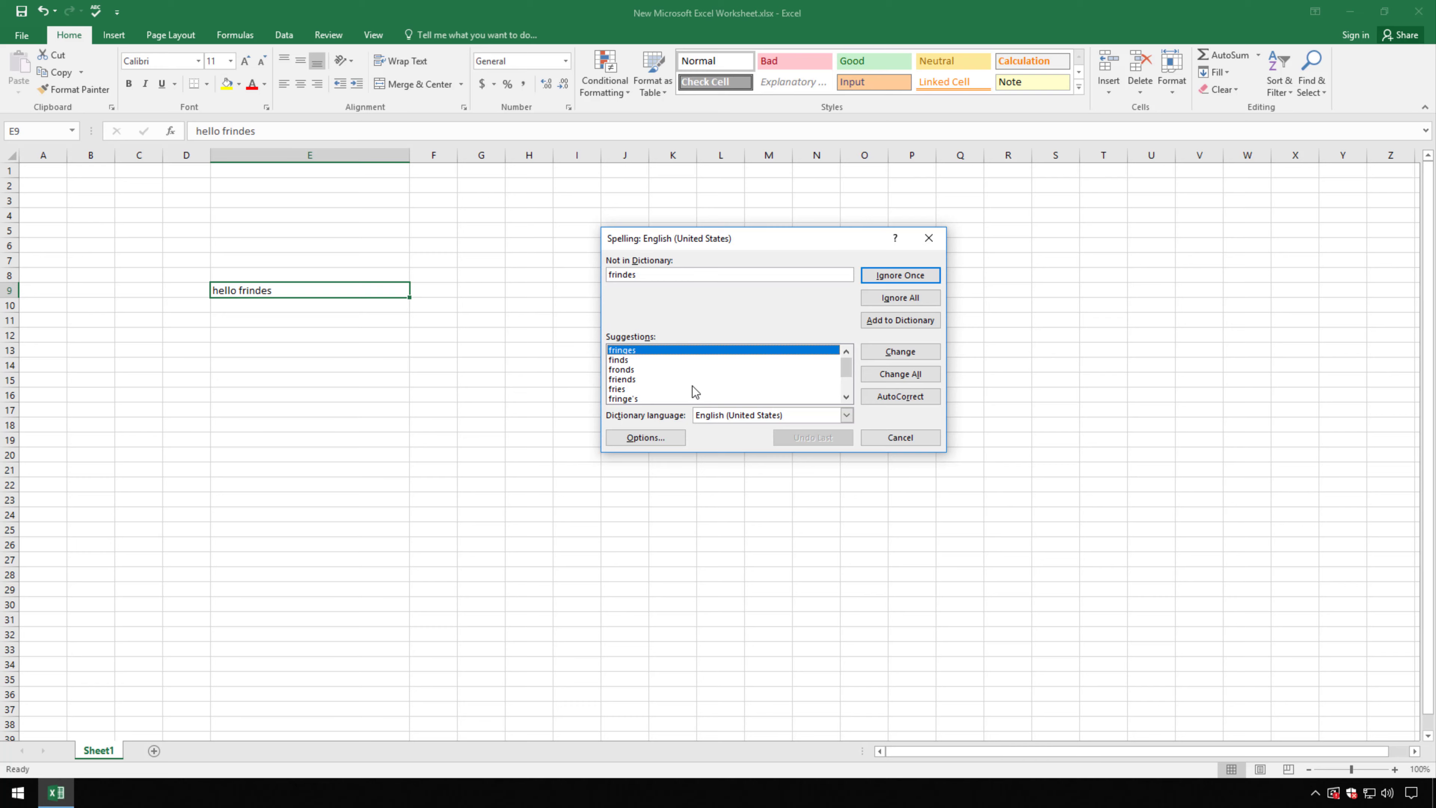
pyautogui.click(639, 381)
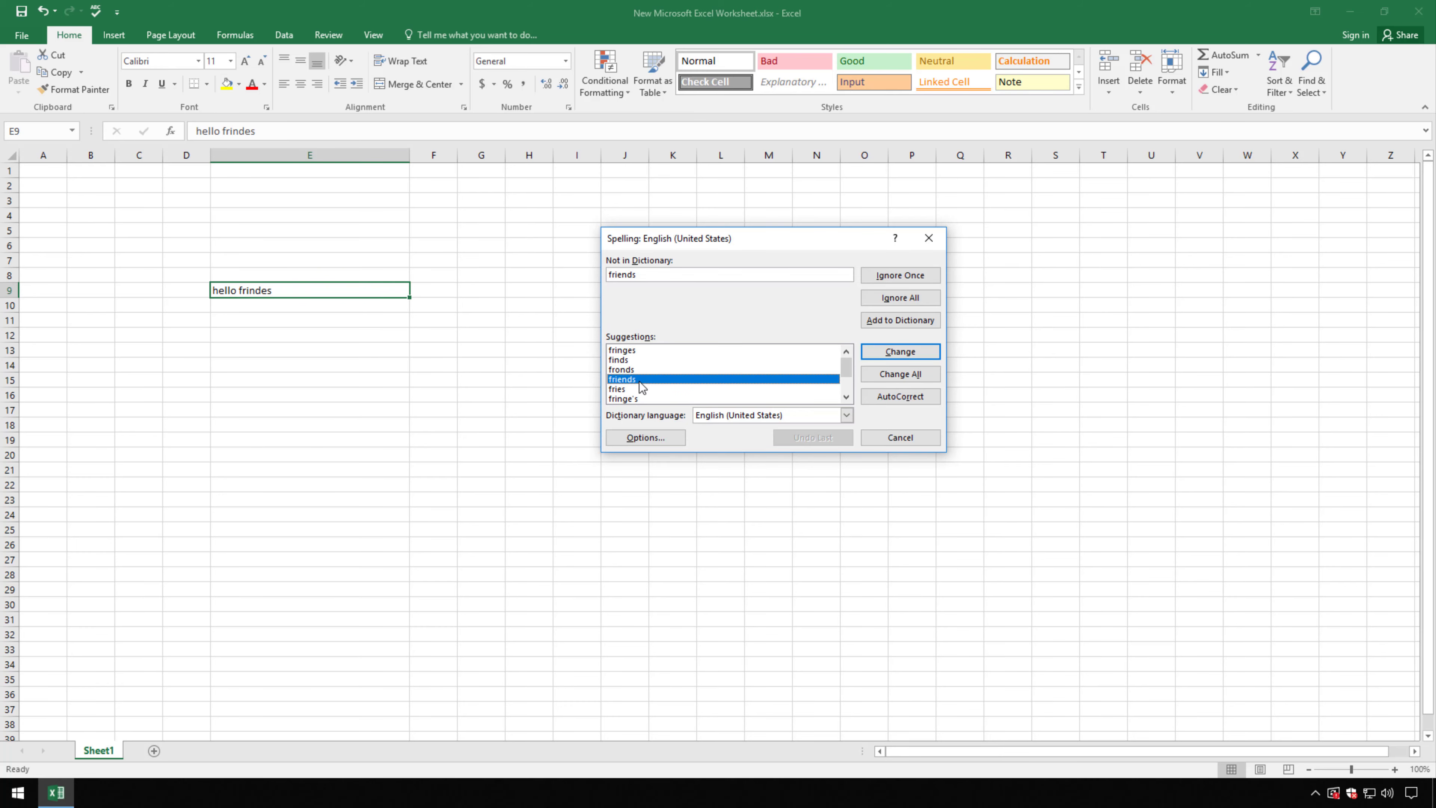
pyautogui.click(904, 353)
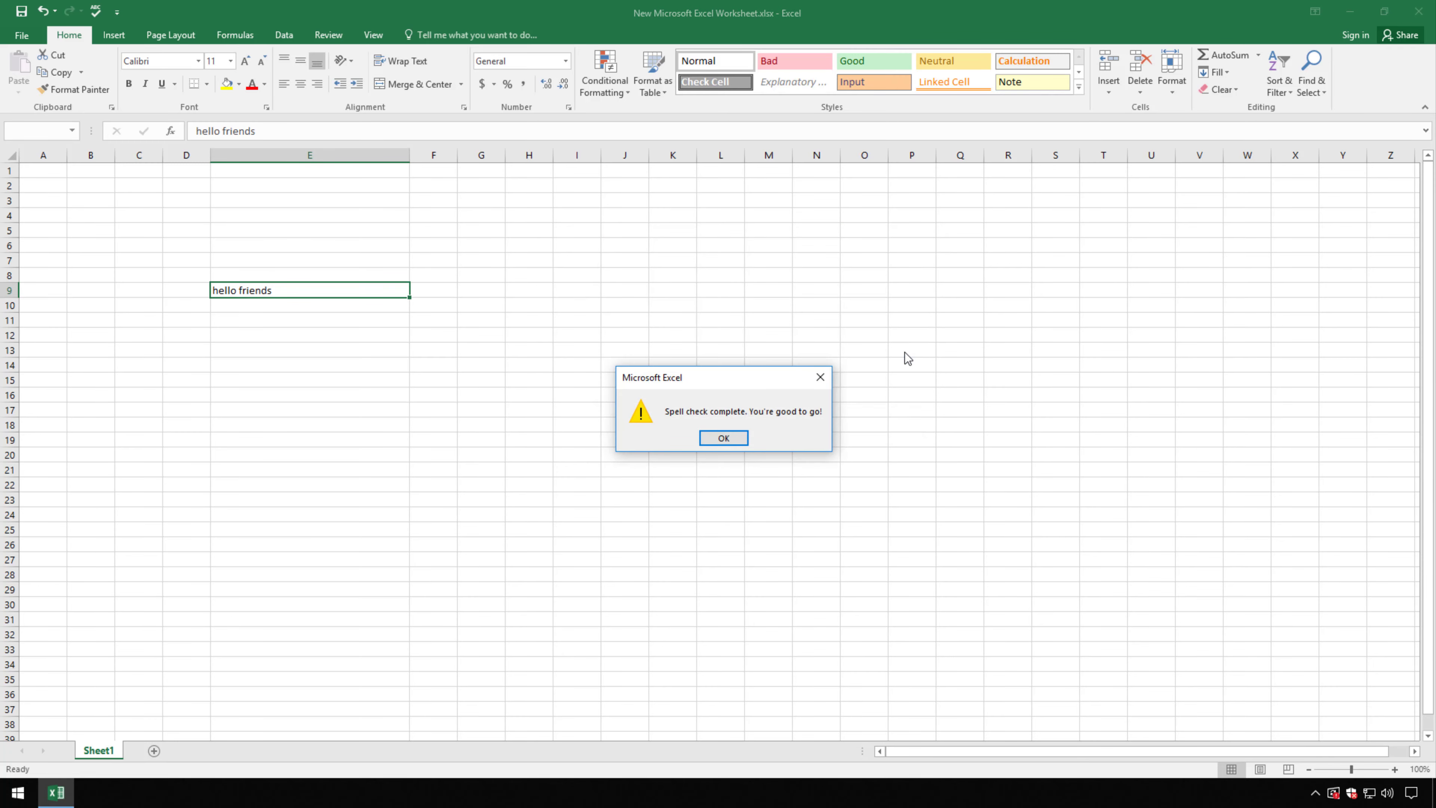
pyautogui.click(734, 440)
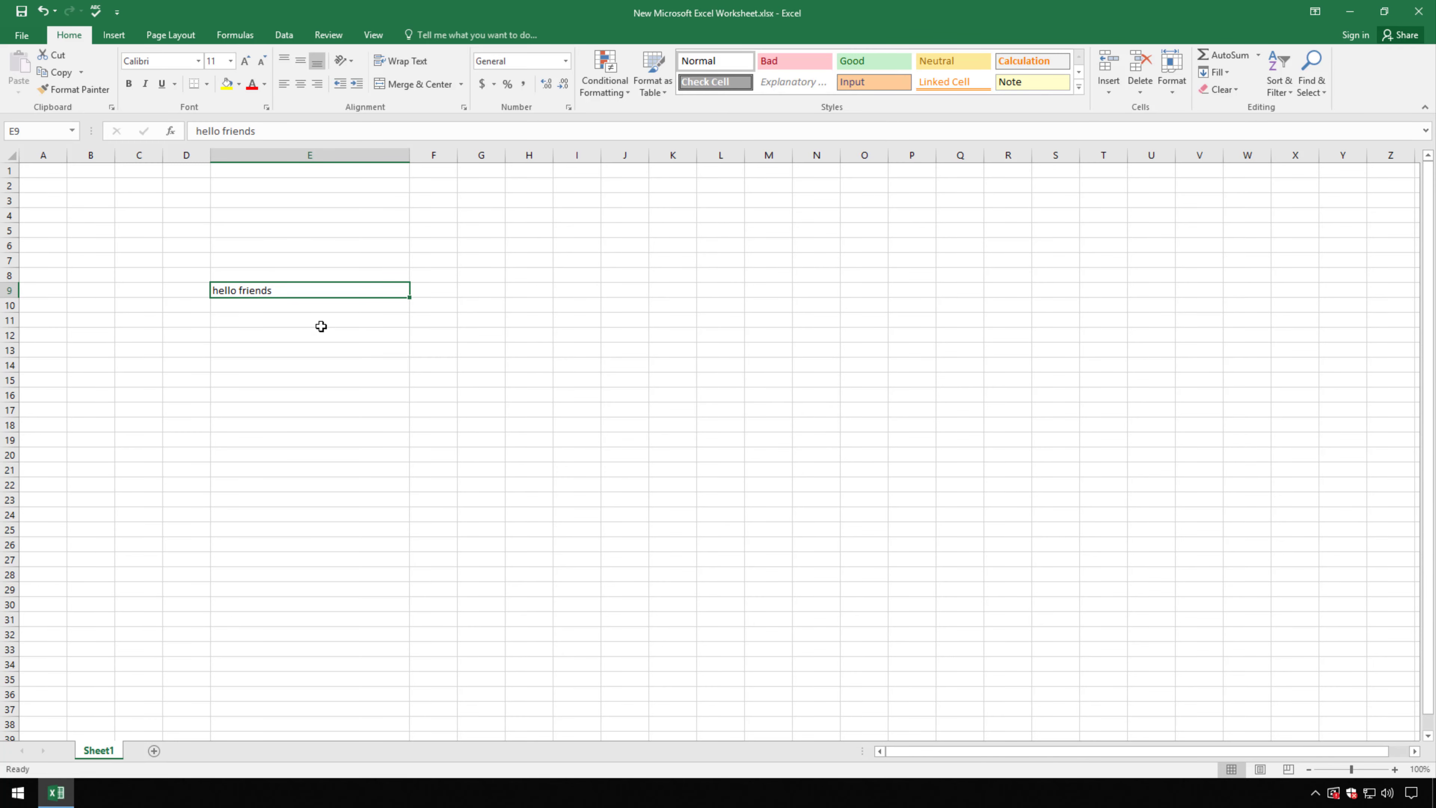
pyautogui.click(299, 320)
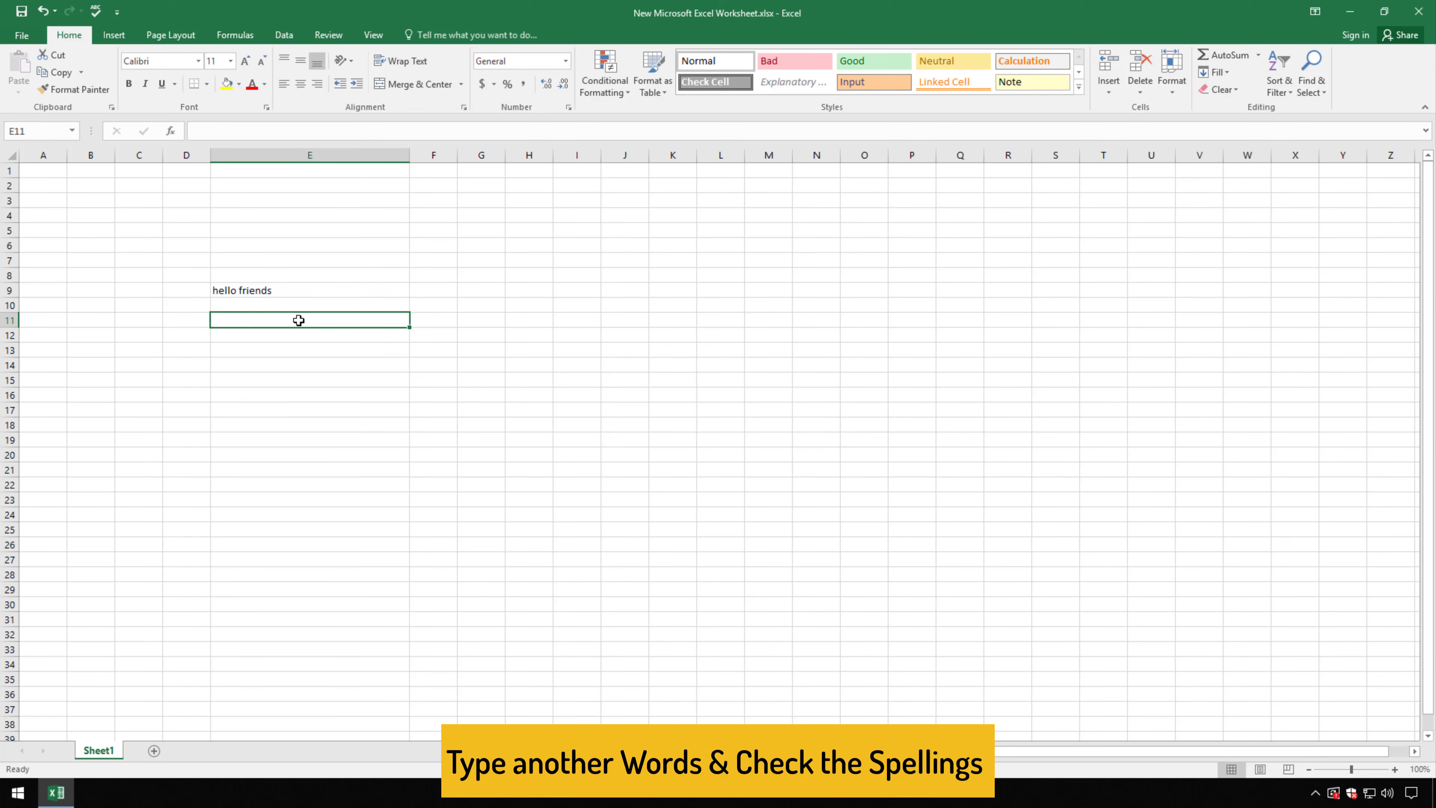
# Enter 'how are youuu' in cell E11.
pyautogui.write('how a')
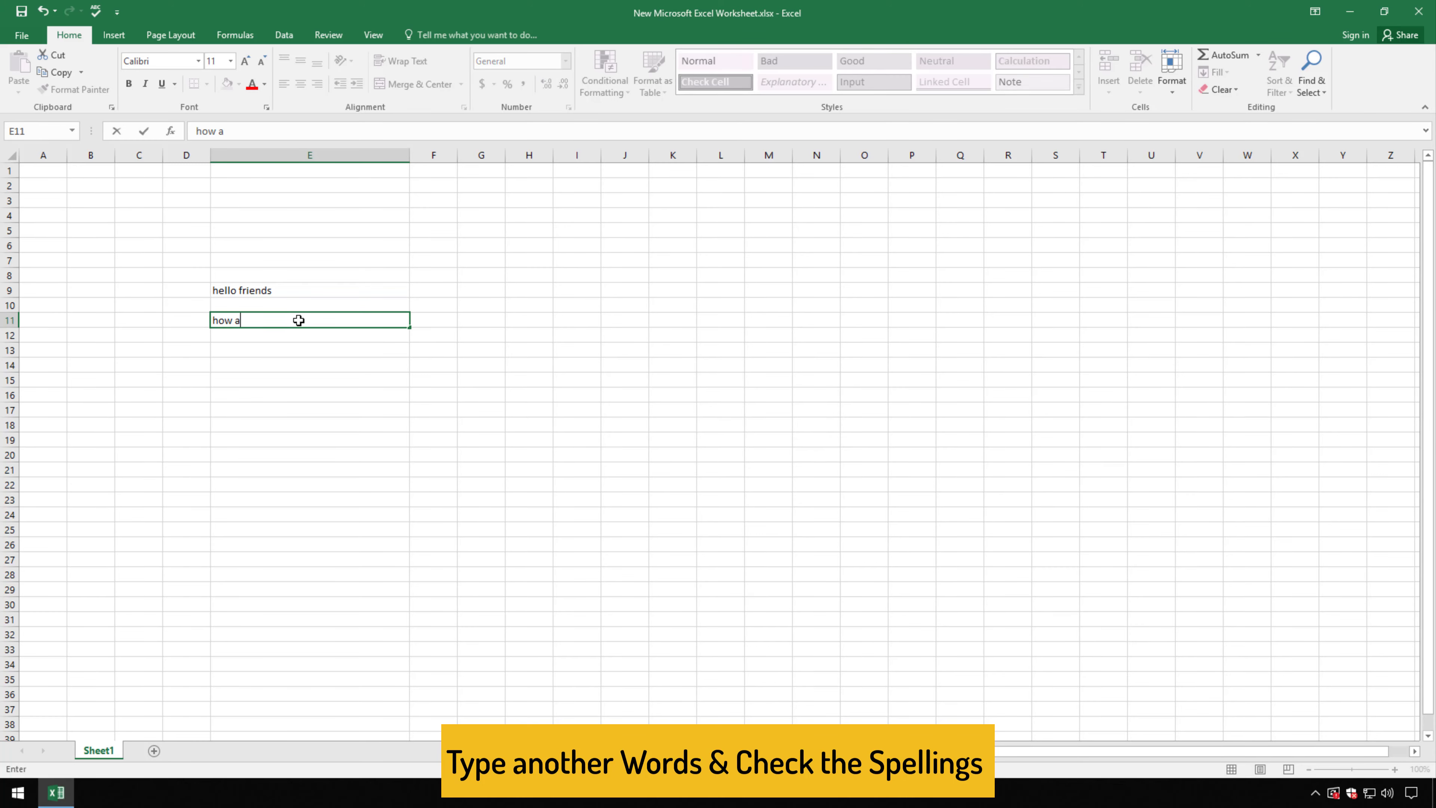
pyautogui.write('re you')
pyautogui.write('uu')
pyautogui.click(497, 364)
pyautogui.click(381, 319)
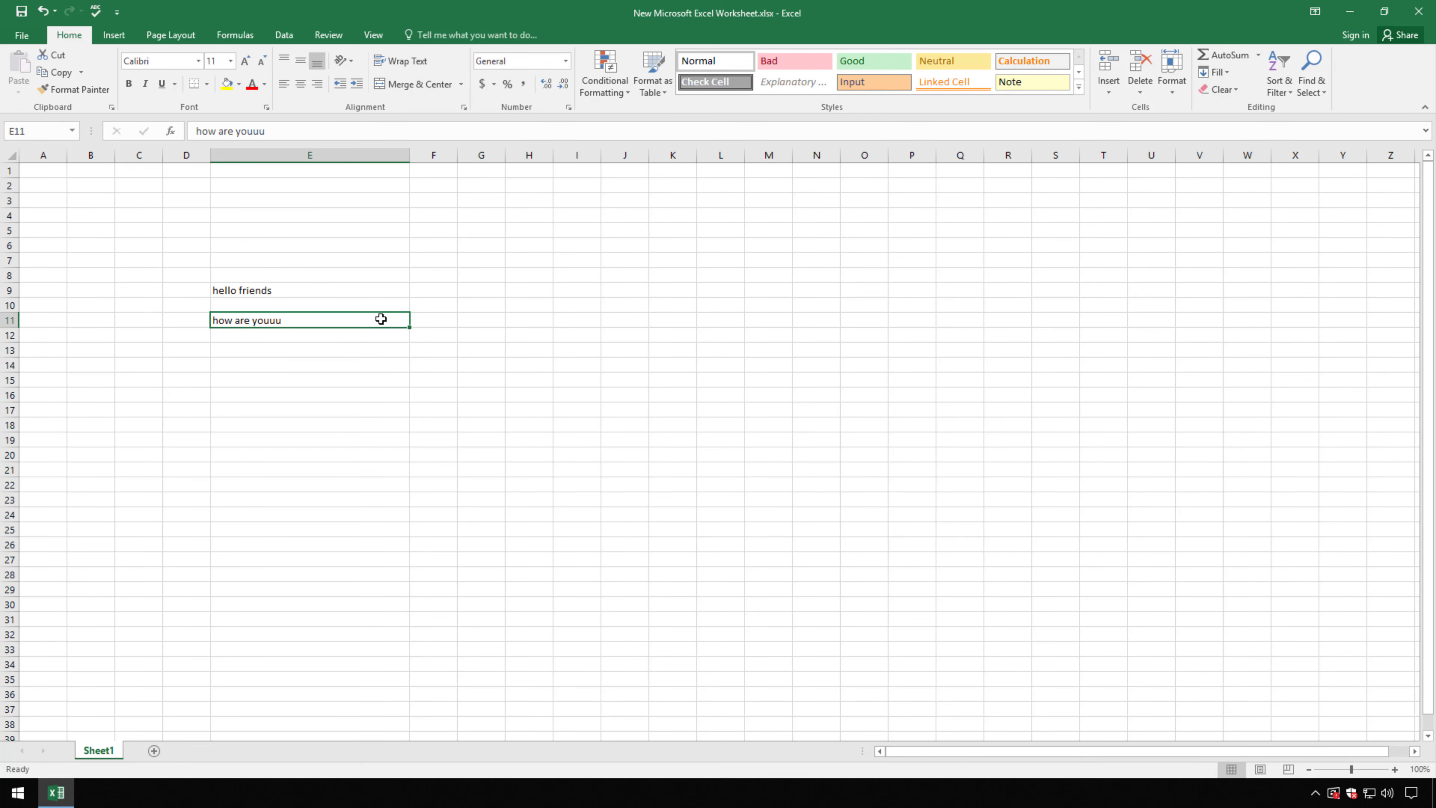
# Spell-check the sheet, replacing 'youuu' with 'you' in E11.
pyautogui.click(99, 10)
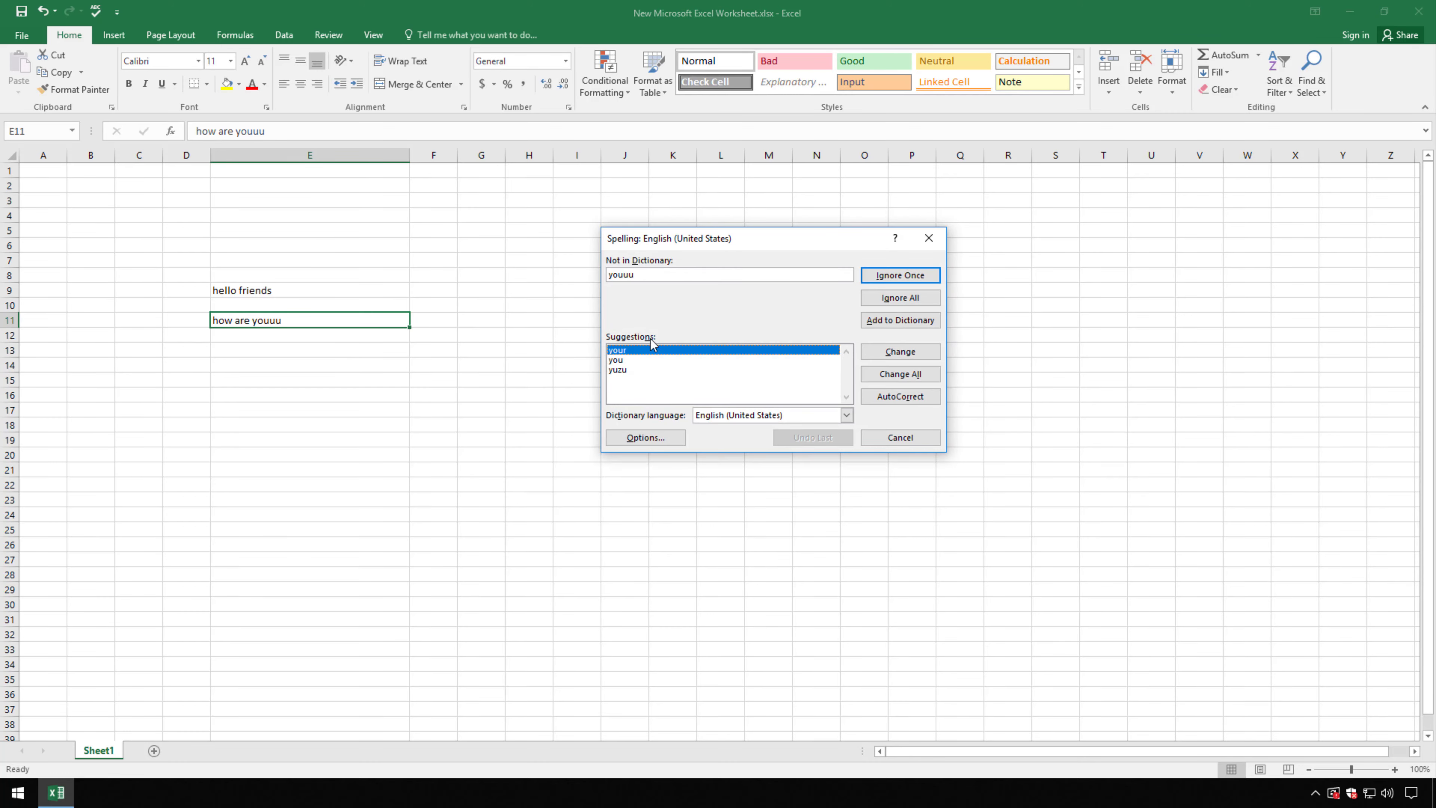
pyautogui.click(616, 370)
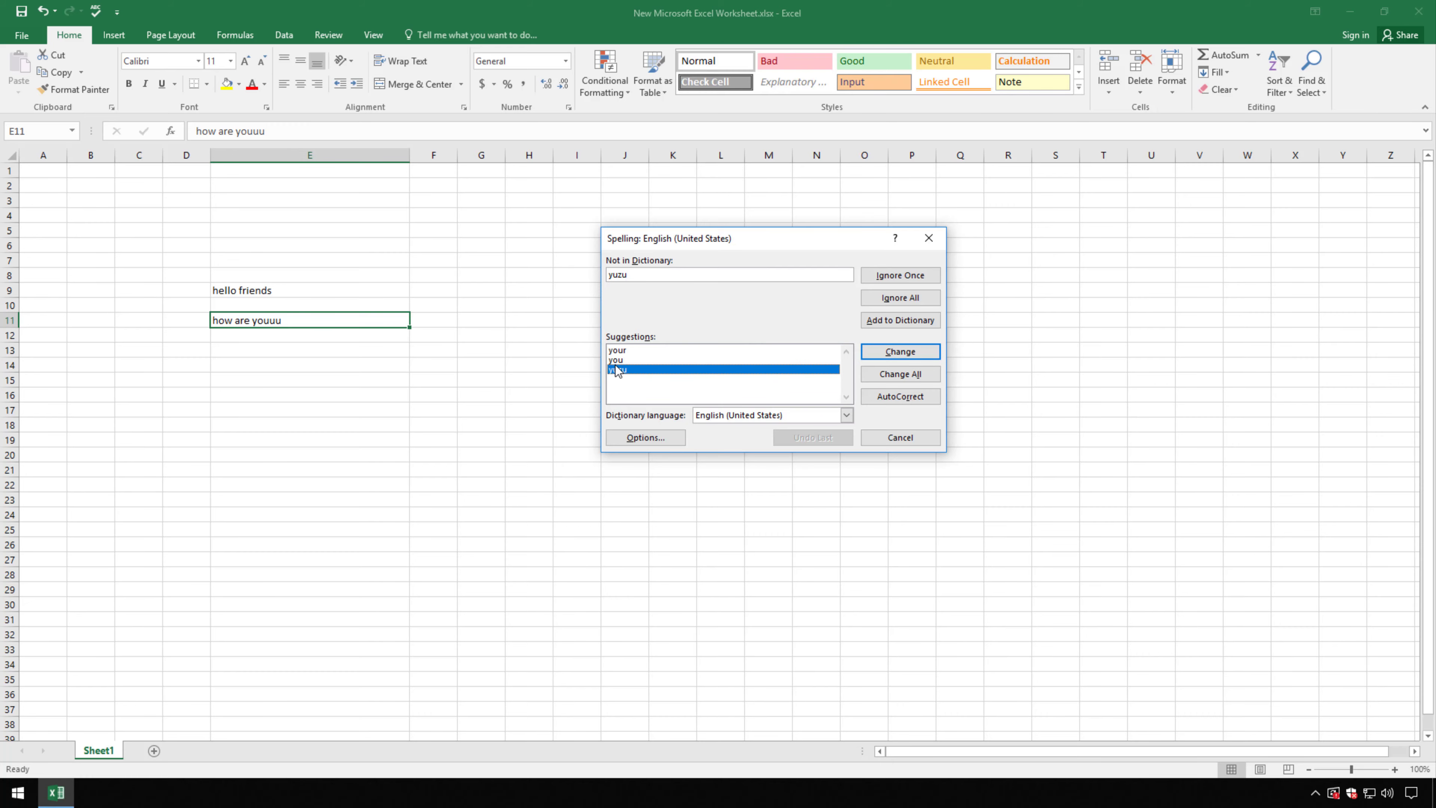
pyautogui.click(617, 360)
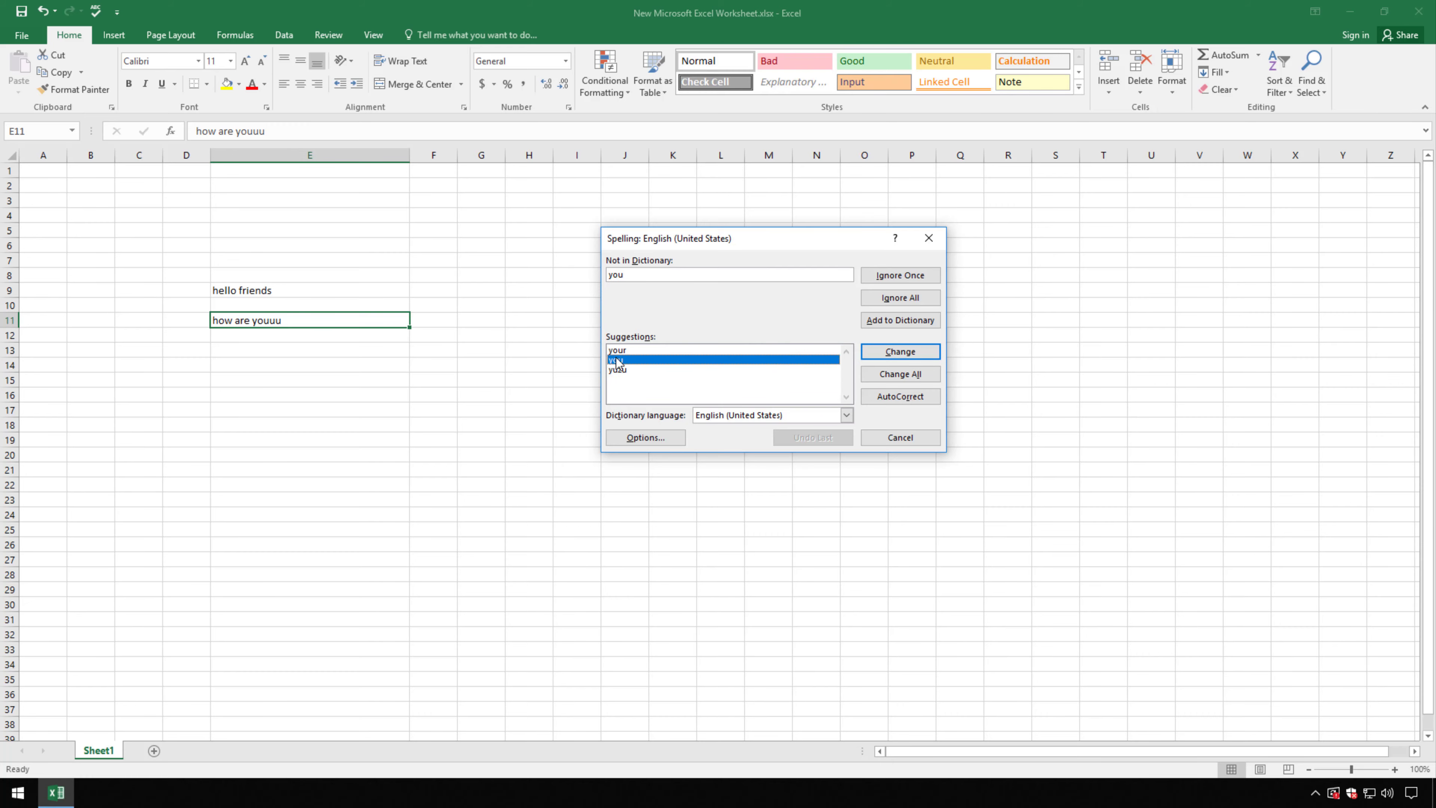
pyautogui.click(904, 355)
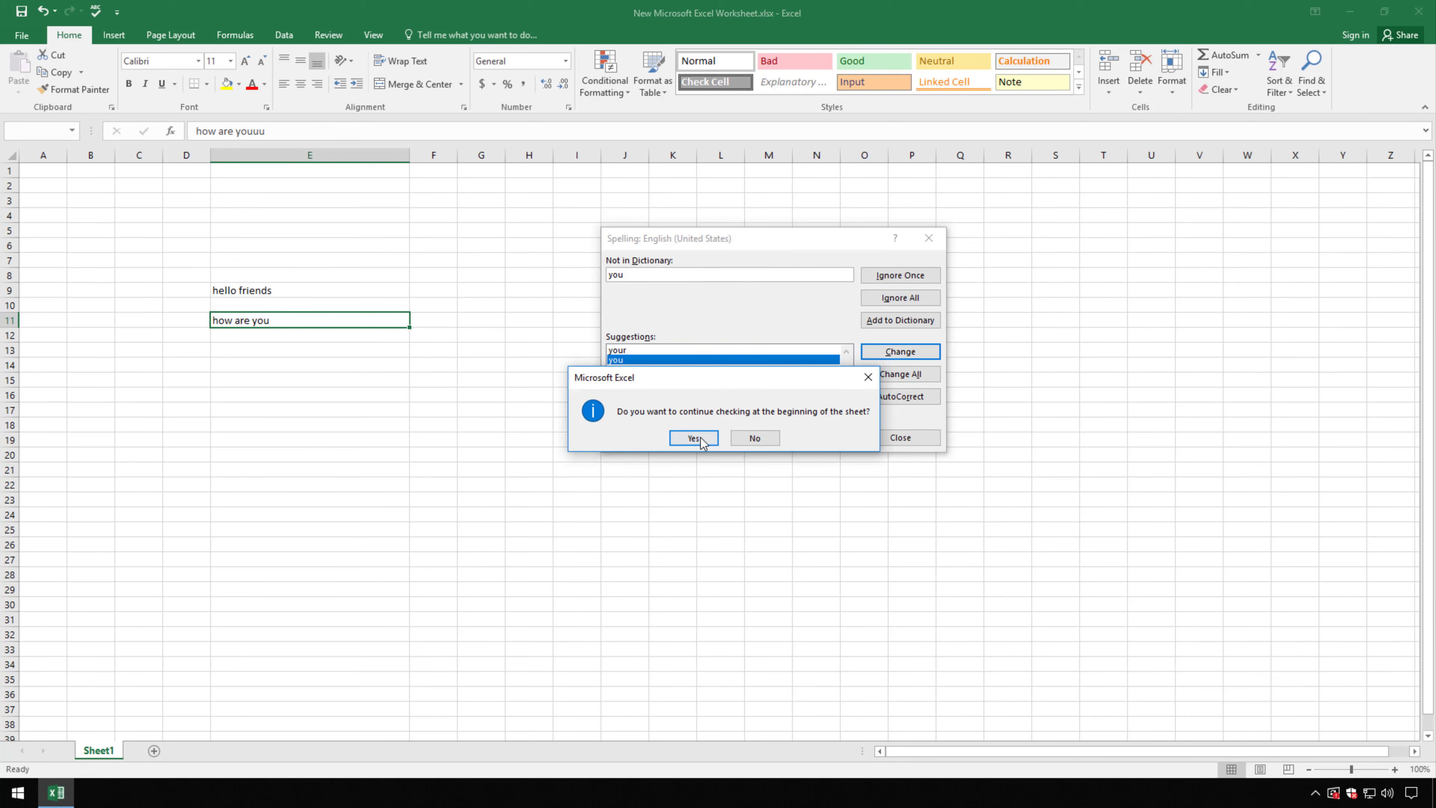
pyautogui.click(701, 441)
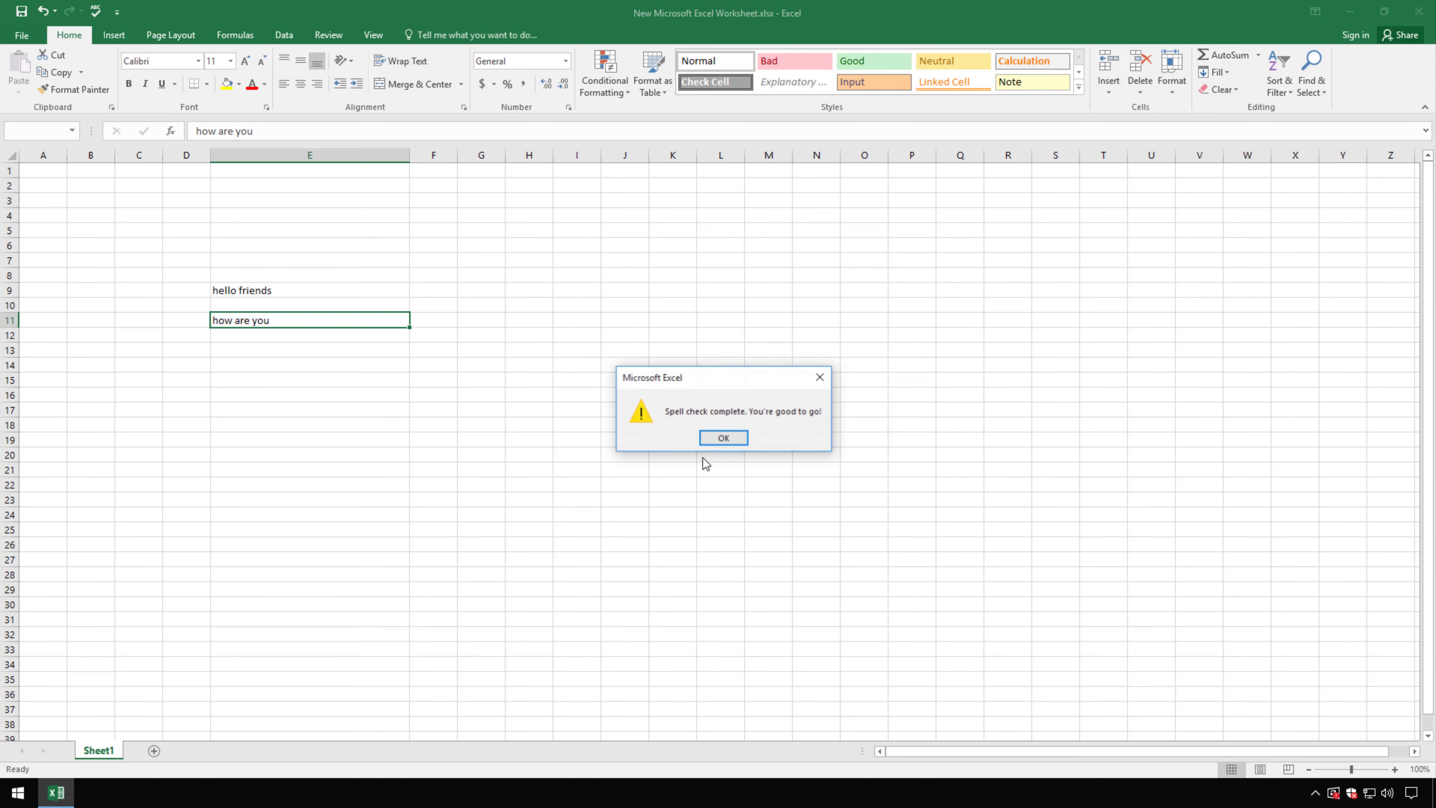
pyautogui.click(724, 438)
pyautogui.click(278, 363)
# Enter the misspelled word 'spical' in cell E14.
pyautogui.write('sp')
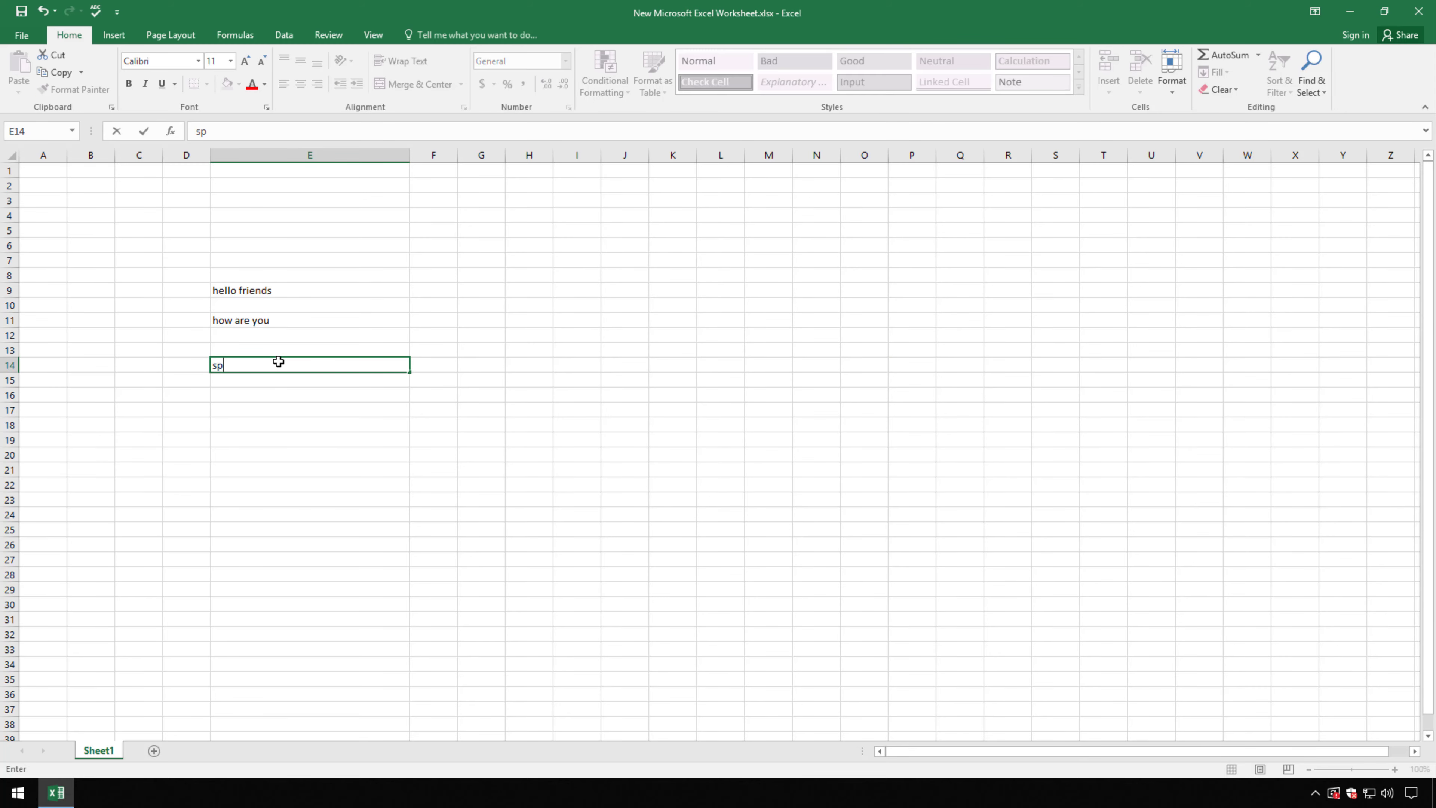
pyautogui.write('ica')
pyautogui.press('BackSpace')
pyautogui.press('BackSpace')
pyautogui.press('BackSpace')
pyautogui.press('BackSpace')
pyautogui.press('BackSpace')
pyautogui.write('spical')
pyautogui.click(530, 436)
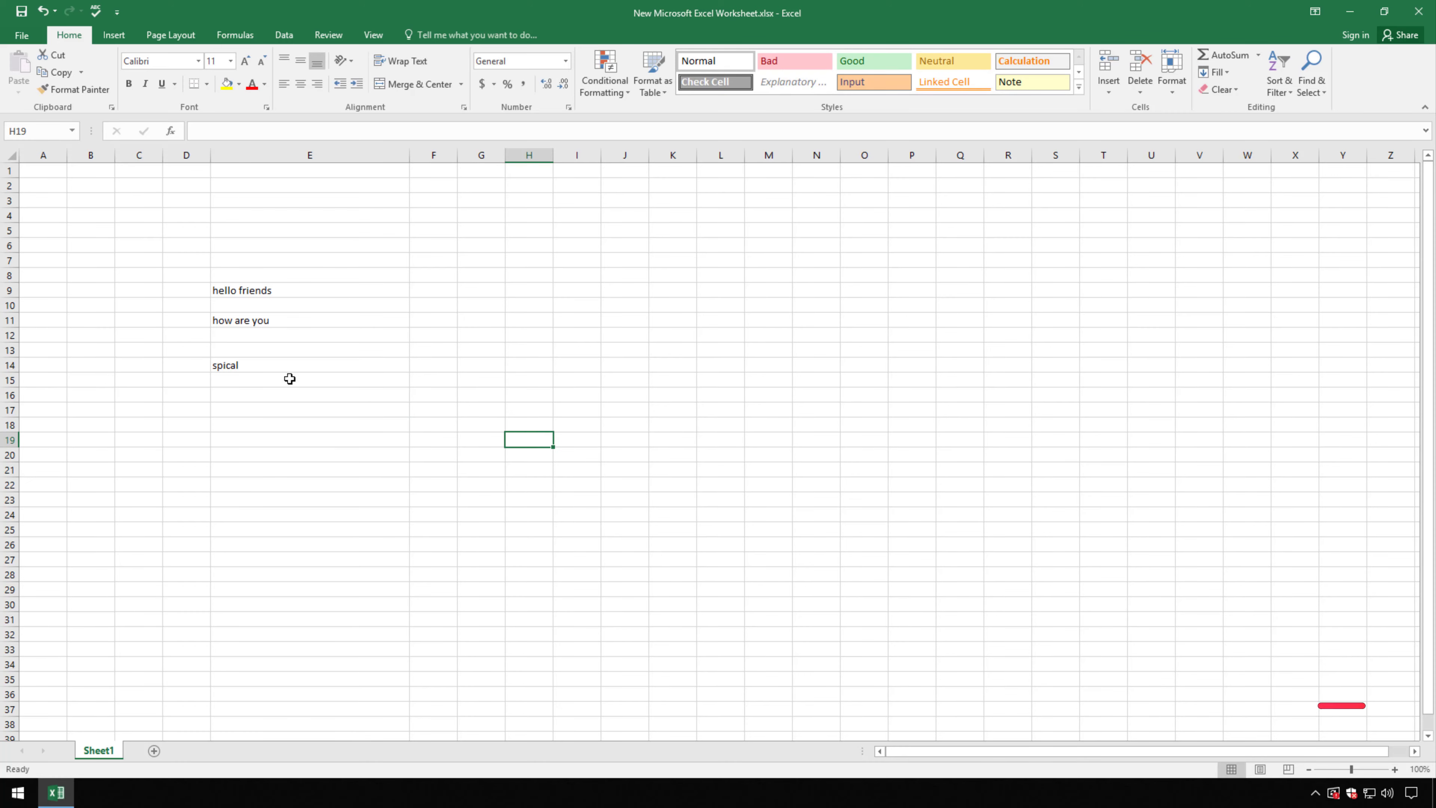
# Spell-check with F7 and Change All 'spical' to 'special'.
pyautogui.press('F7')
pyautogui.click(633, 379)
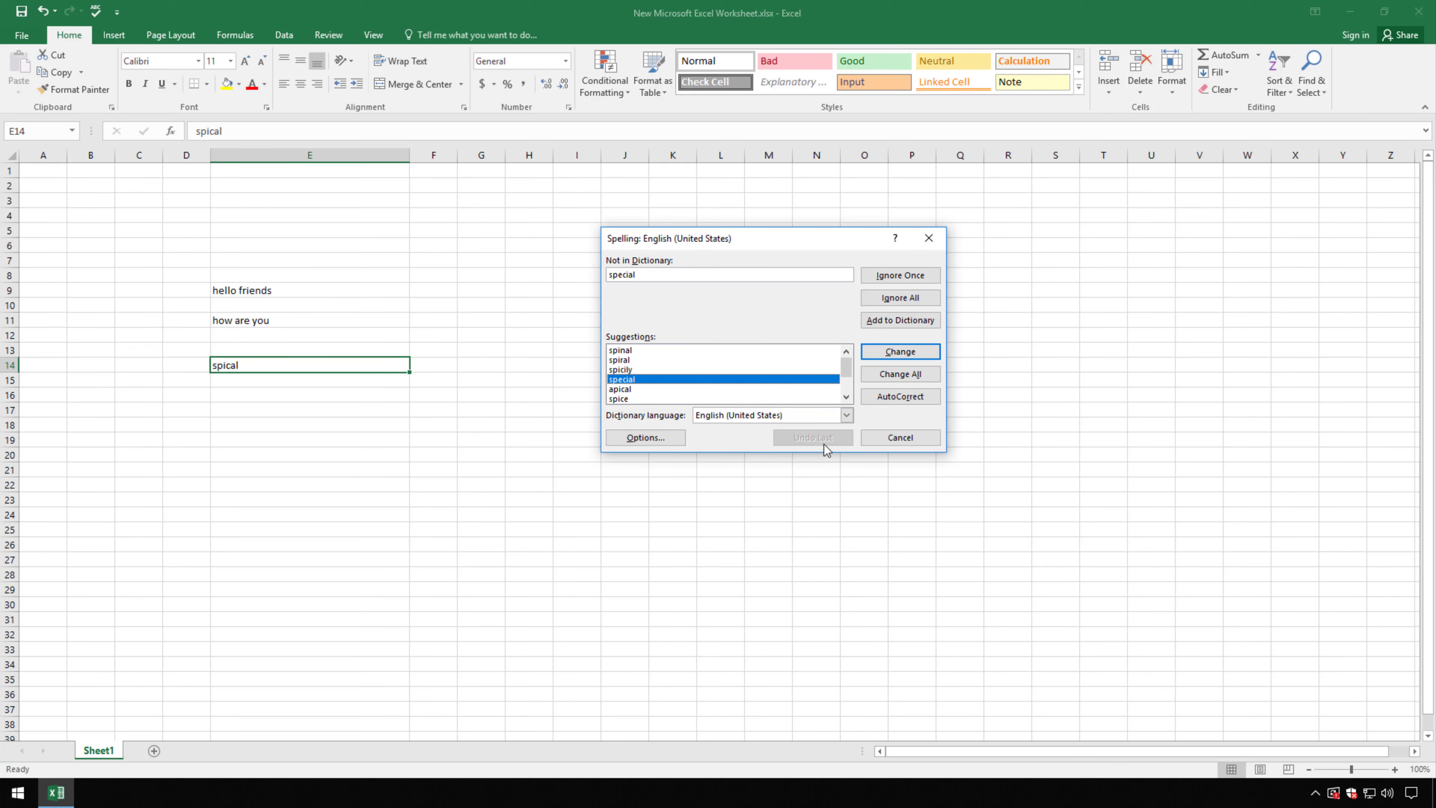
pyautogui.click(900, 375)
pyautogui.click(703, 444)
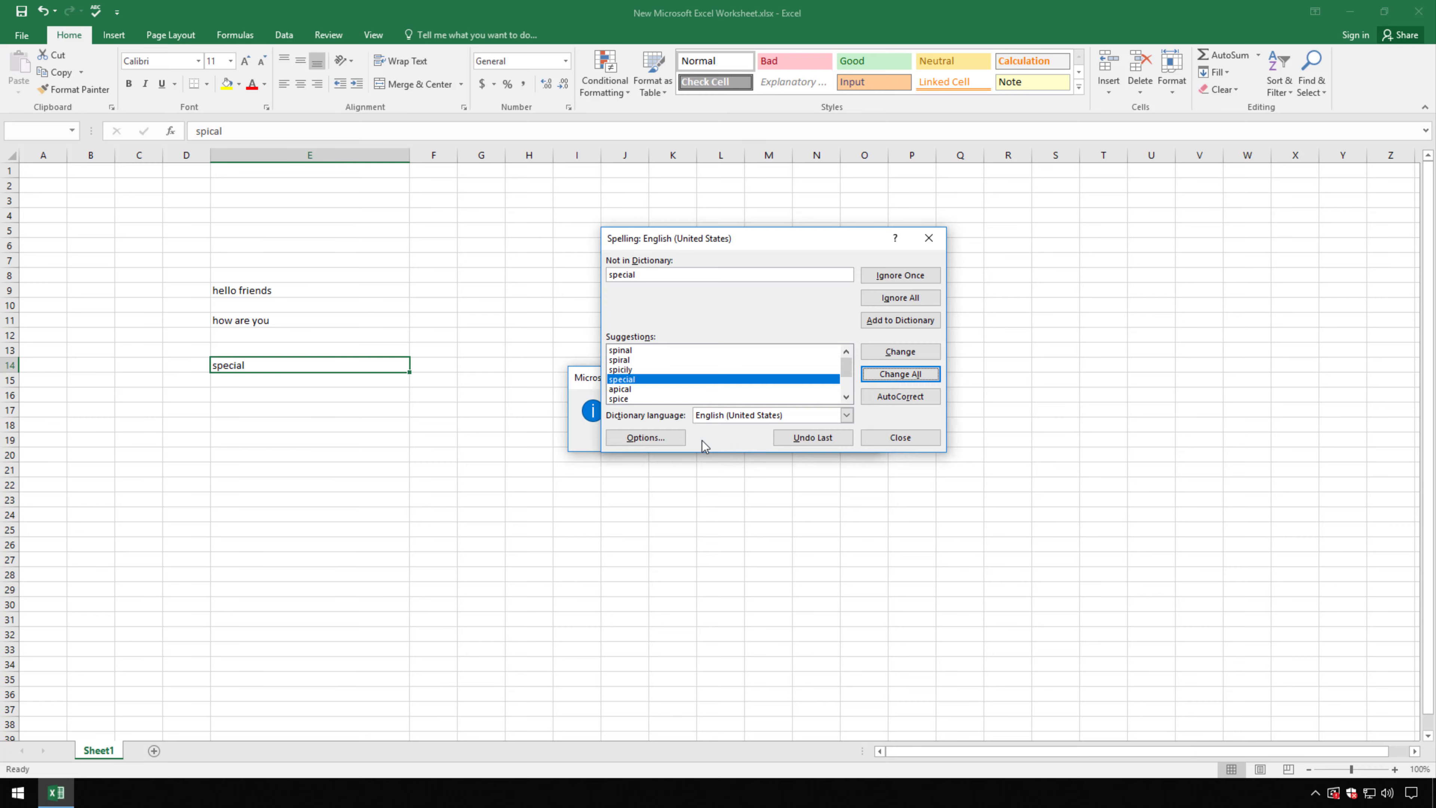
pyautogui.click(724, 439)
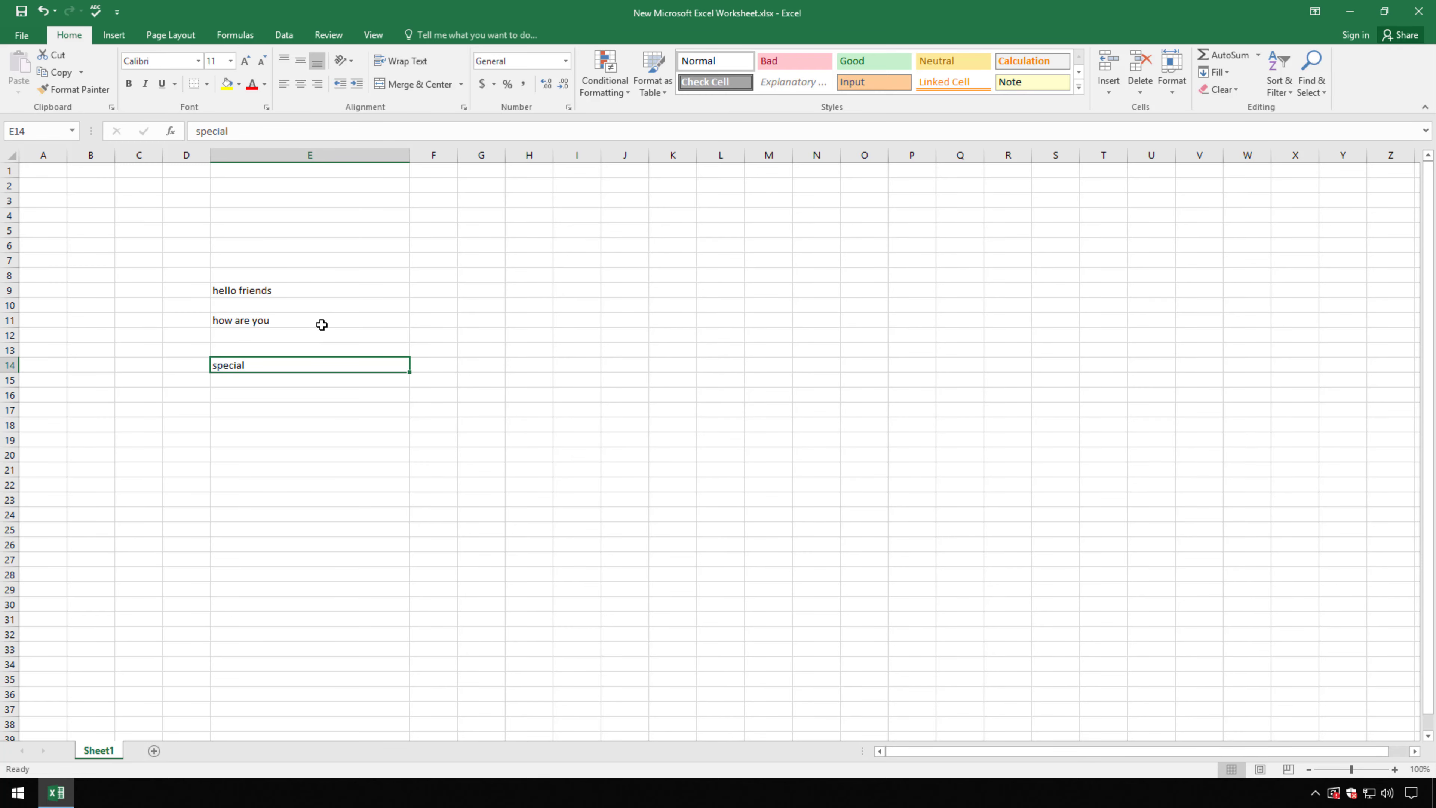
pyautogui.press('Up')
pyautogui.press('Up')
pyautogui.press('Down')
# Edit E14 so the word reads 'speciallll'.
pyautogui.click(298, 372)
pyautogui.doubleClick(299, 366)
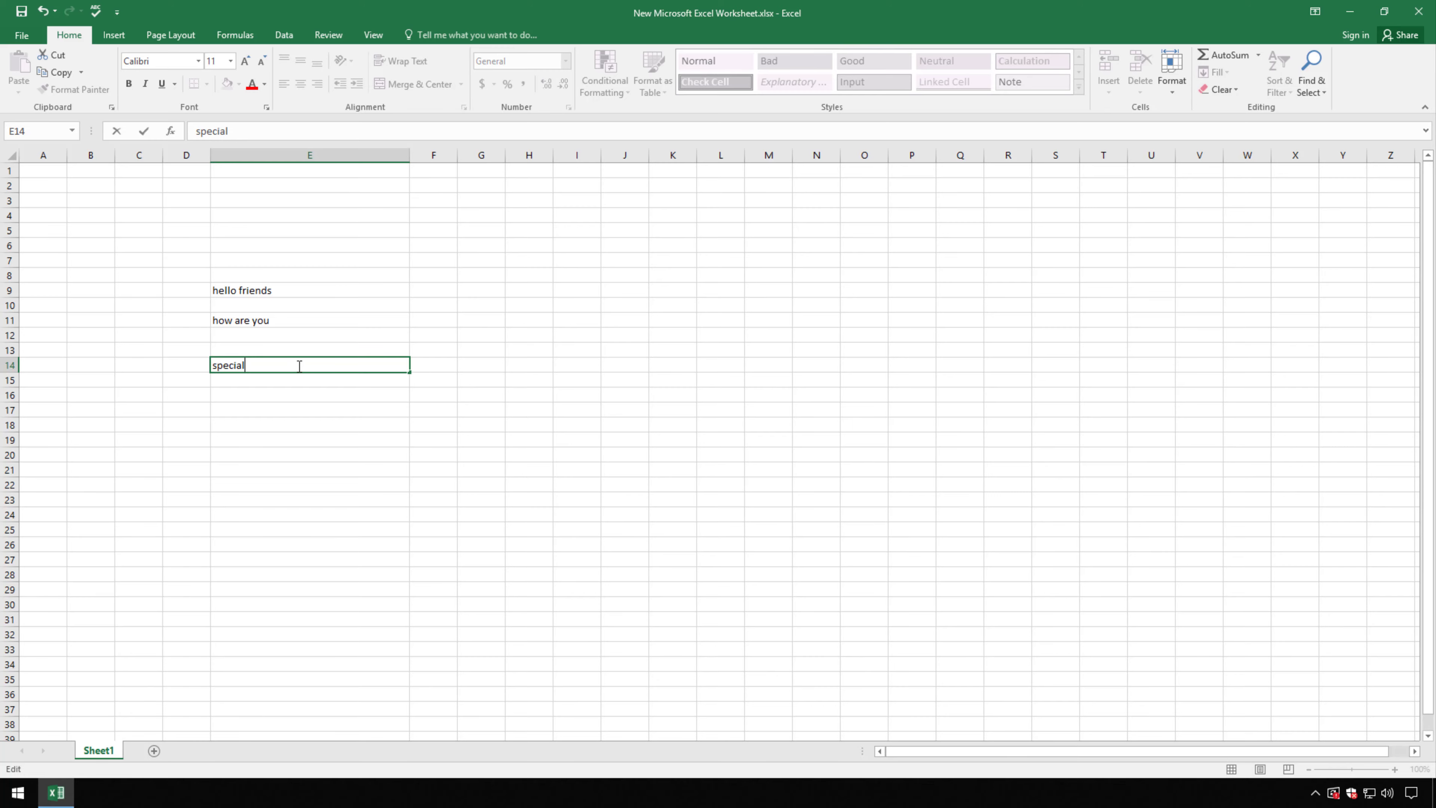
pyautogui.write('lll')
pyautogui.click(344, 515)
pyautogui.click(304, 371)
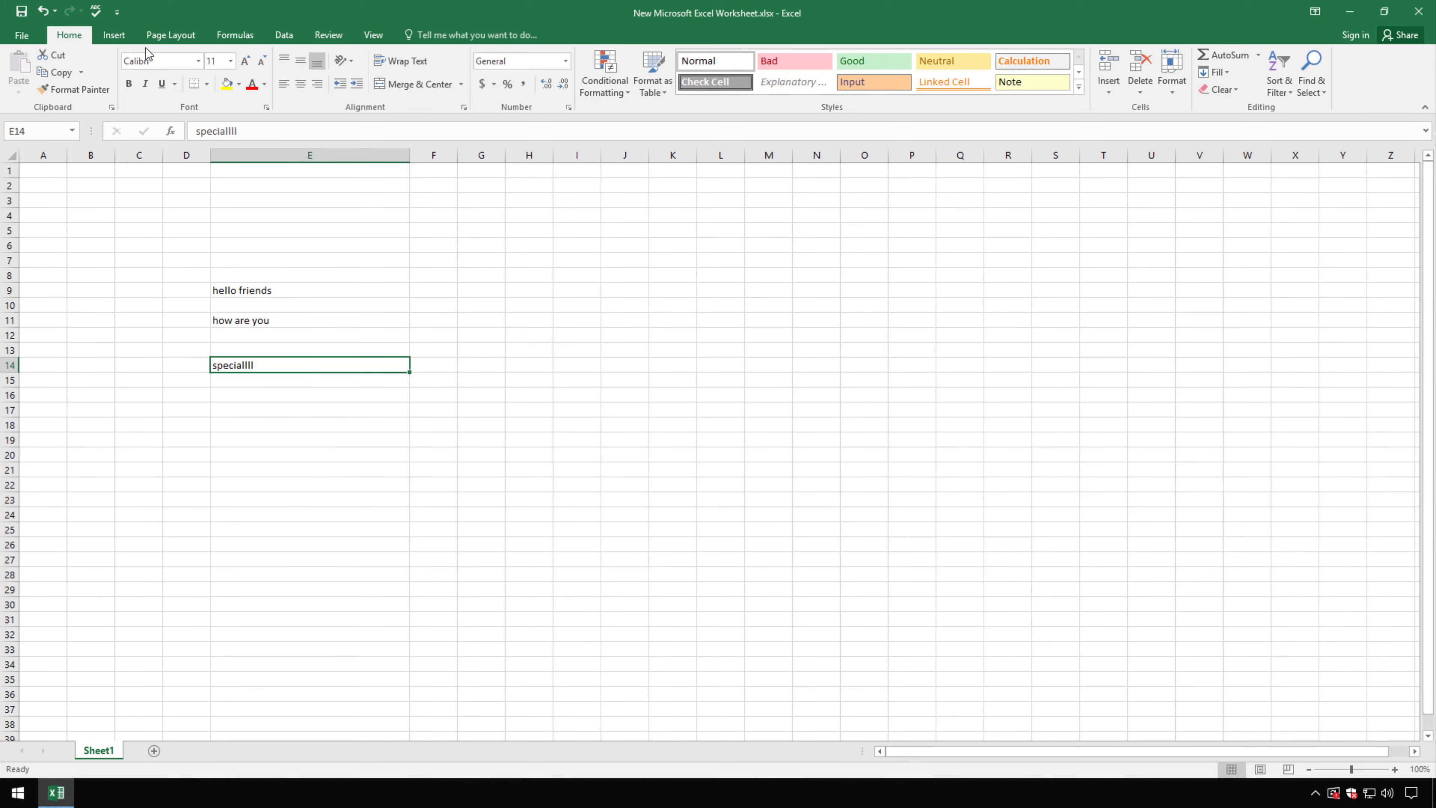
# Spell-check the sheet and AutoCorrect 'speciallll' to 'specially', then close the check.
pyautogui.click(96, 11)
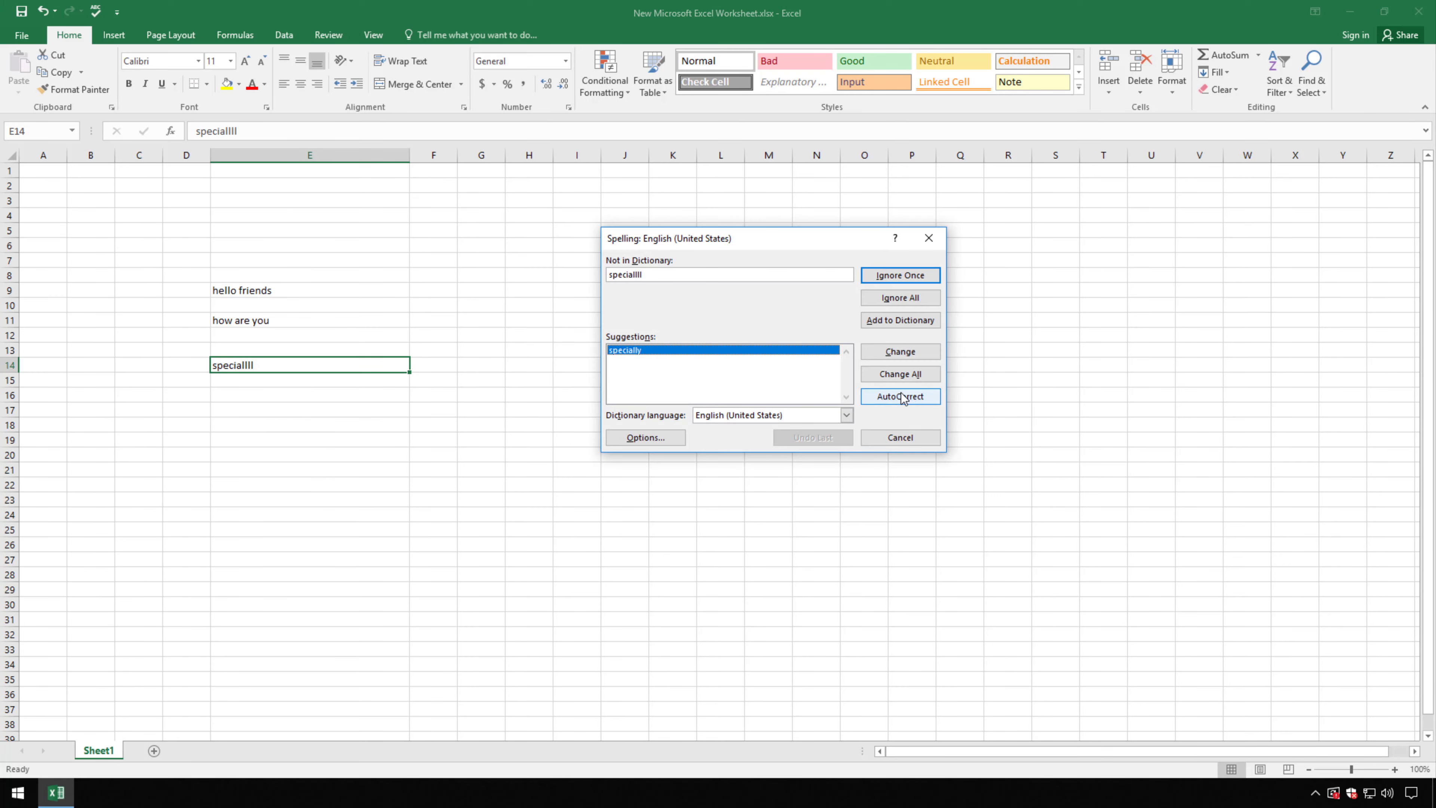
pyautogui.click(901, 396)
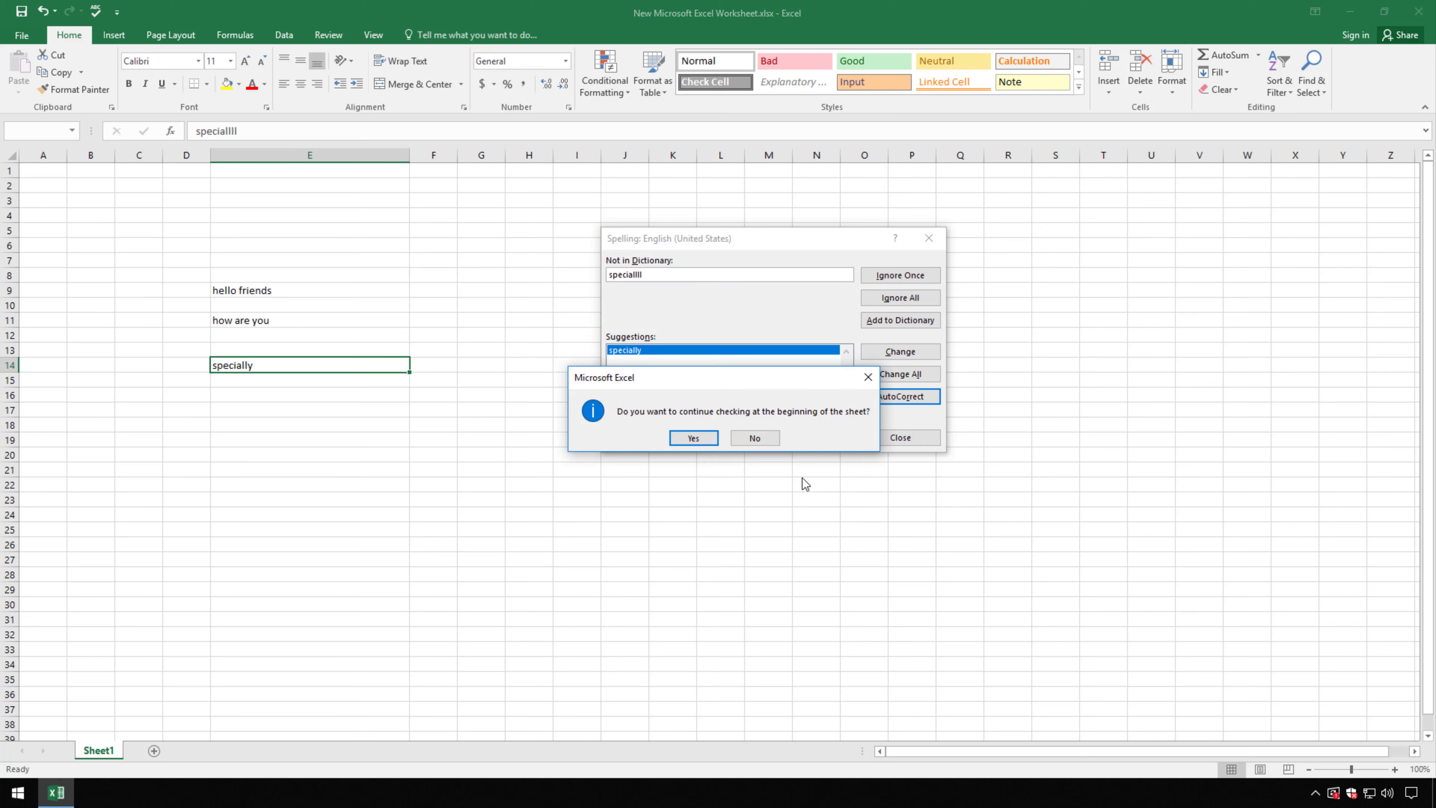
pyautogui.click(754, 438)
pyautogui.click(420, 434)
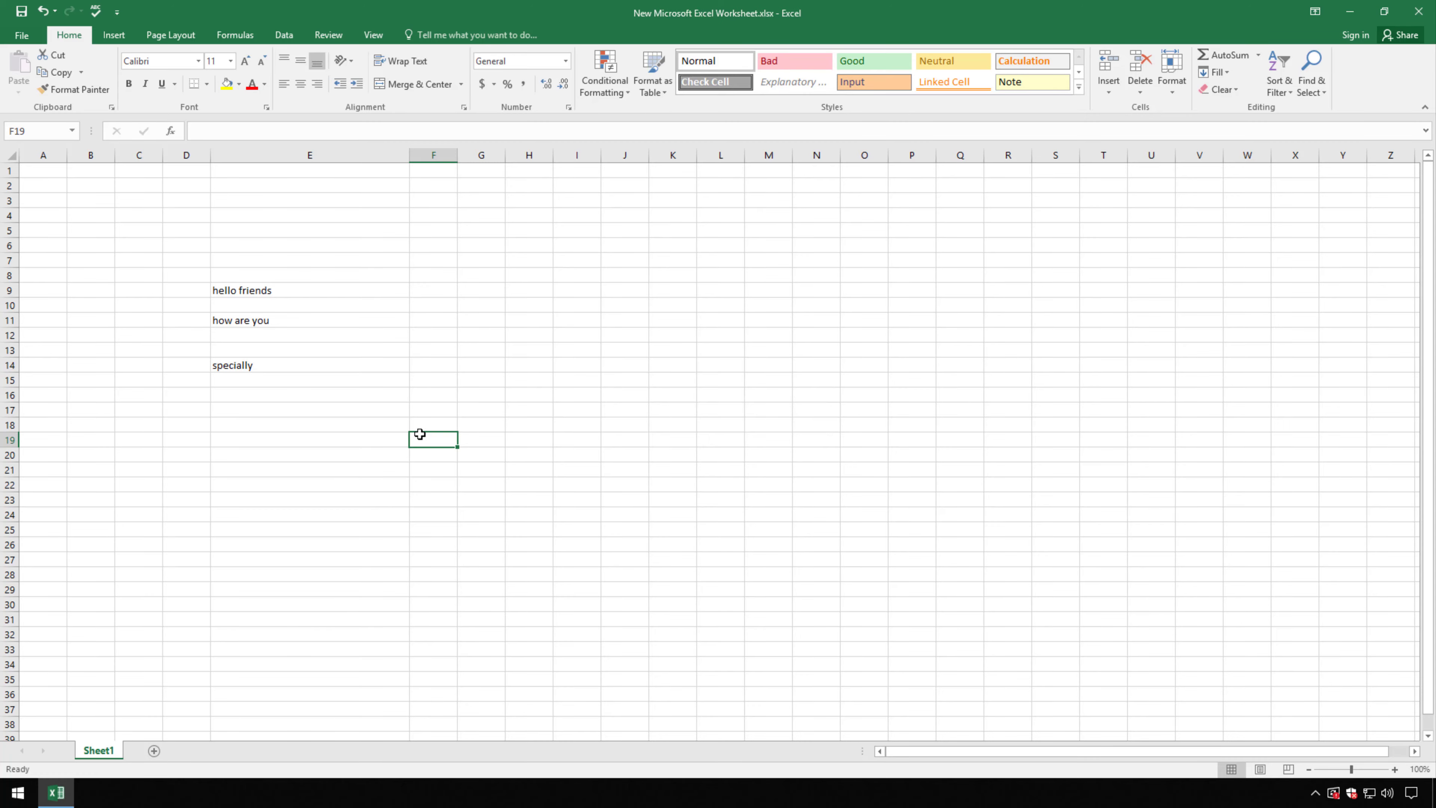